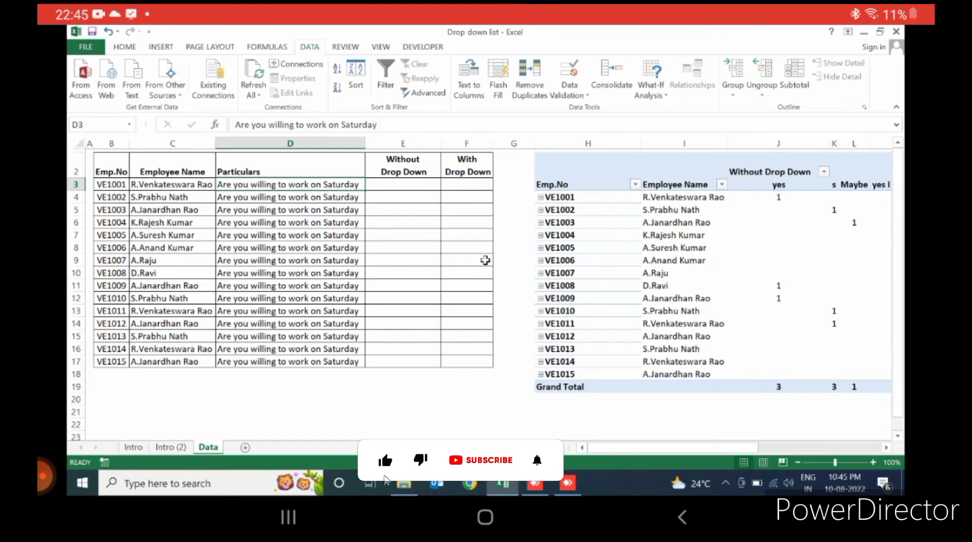
Step: Enter the answers s, YES and no in cells E3 to E5 of the Without Drop Down column
{"action": "key", "text": "Right"}
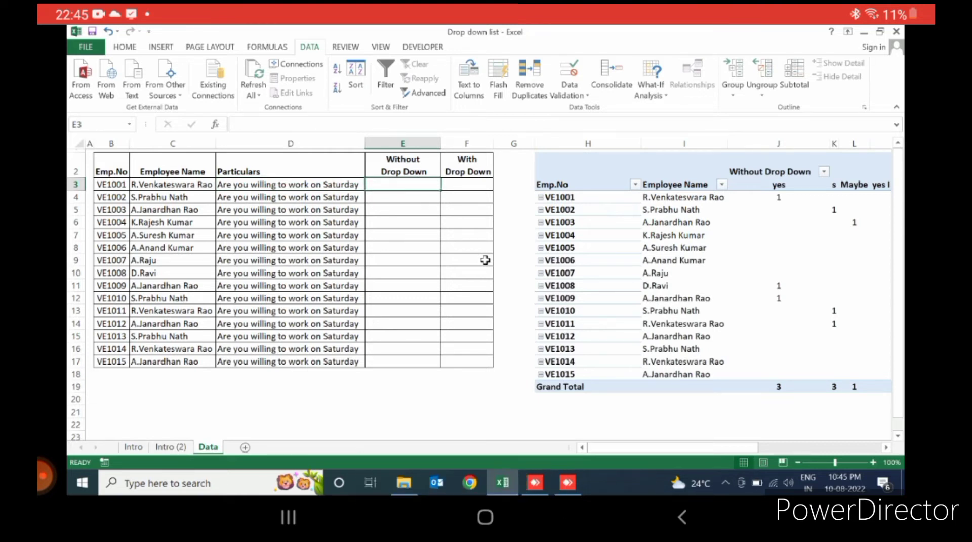
{"action": "type", "text": "s"}
{"action": "key", "text": "Return"}
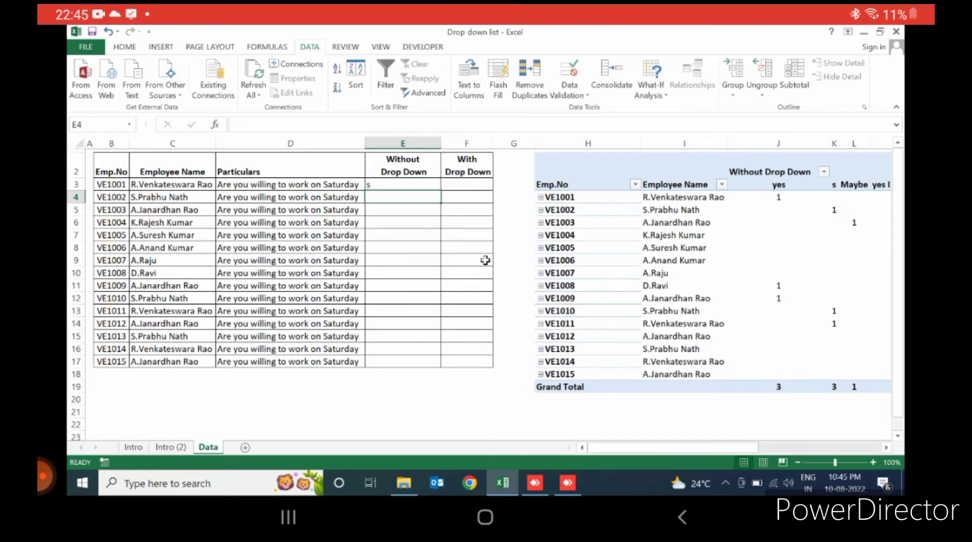
{"action": "type", "text": "YES"}
{"action": "key", "text": "Return"}
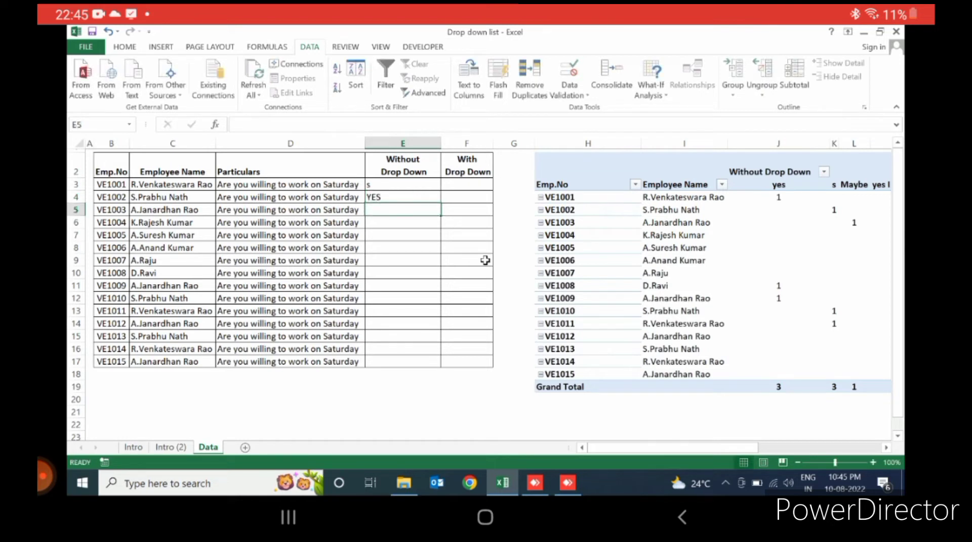
{"action": "type", "text": "no"}
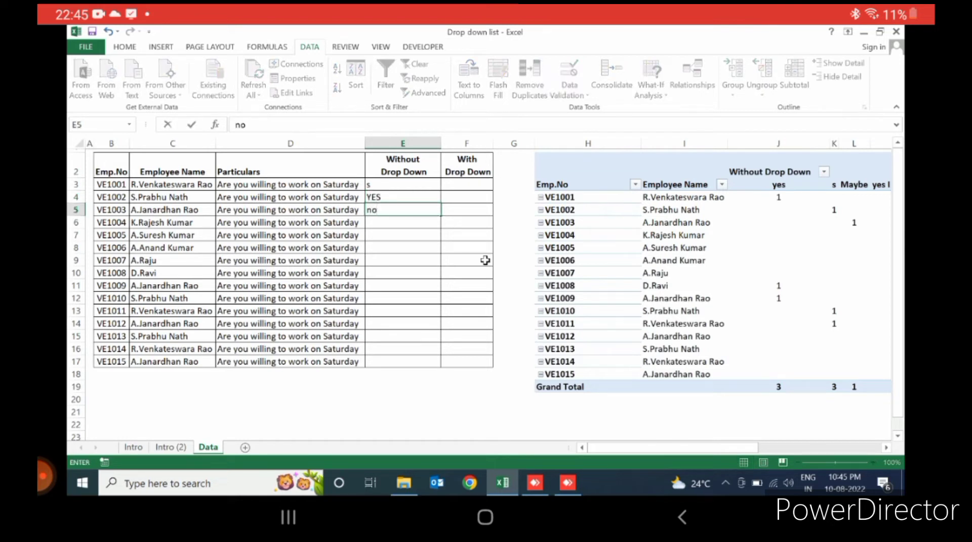
{"action": "key", "text": "Return"}
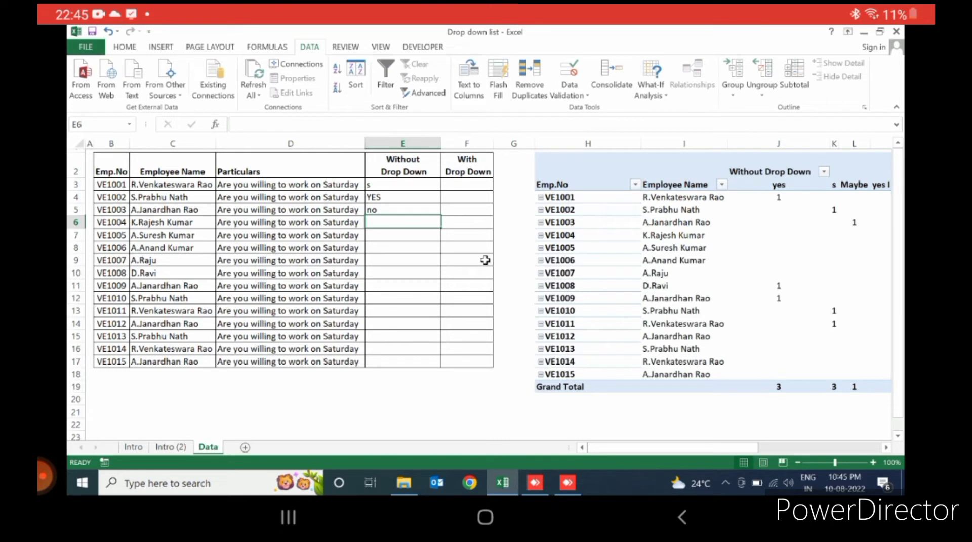
Step: Enter "I will come" in E6 and "no I will not come" in E7
{"action": "type", "text": "I will come"}
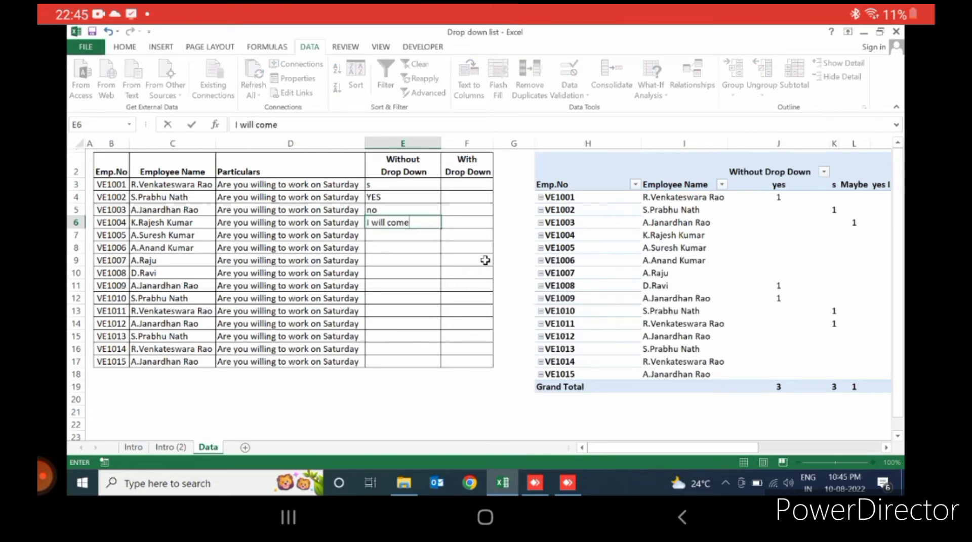
{"action": "key", "text": "Return"}
{"action": "type", "text": "no"}
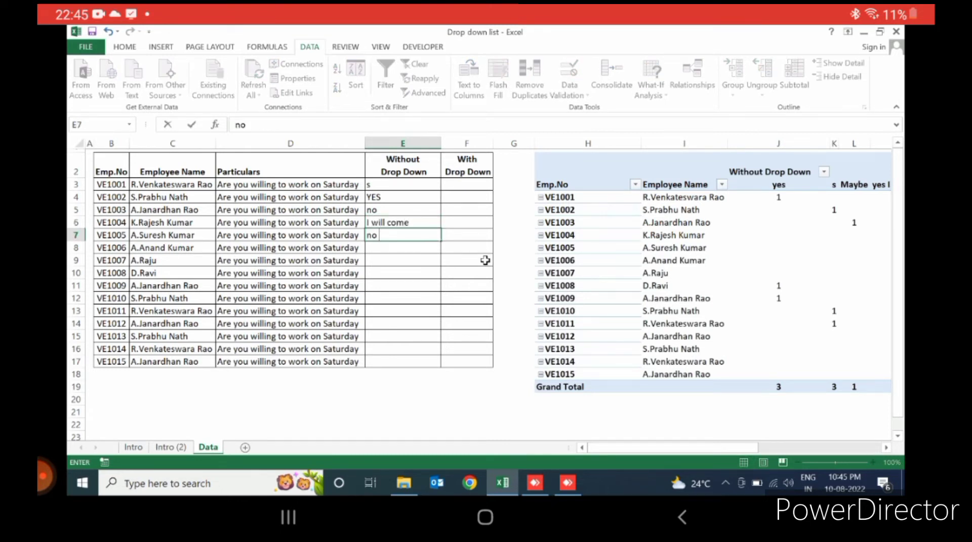
{"action": "type", "text": " I will not con"}
{"action": "key", "text": "BackSpace"}
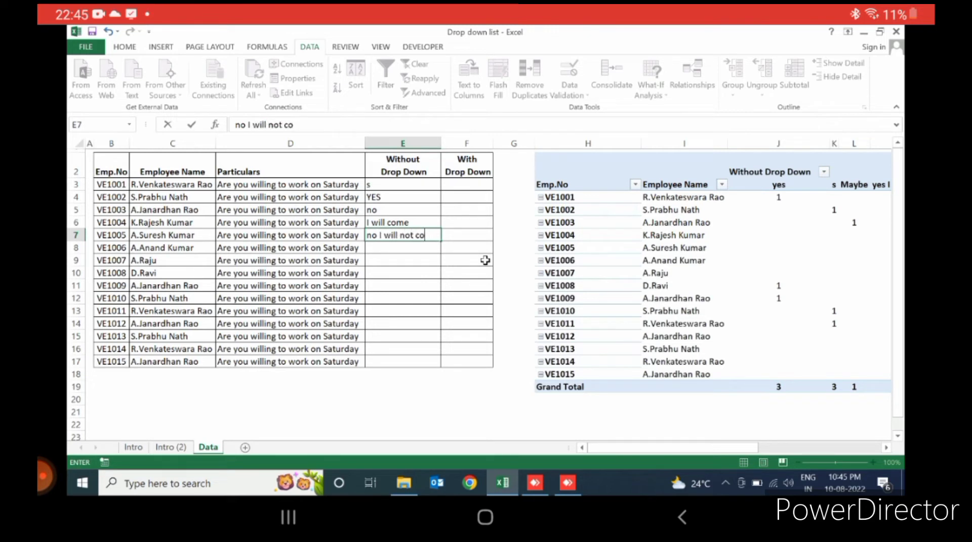
{"action": "type", "text": "me"}
{"action": "key", "text": "Return"}
Step: Copy the YES answer from E4 into cells E8, E10, E13, E15 and E17
{"action": "key", "text": "Up"}
{"action": "key", "text": "Up"}
{"action": "key", "text": "Up"}
{"action": "key", "text": "Up"}
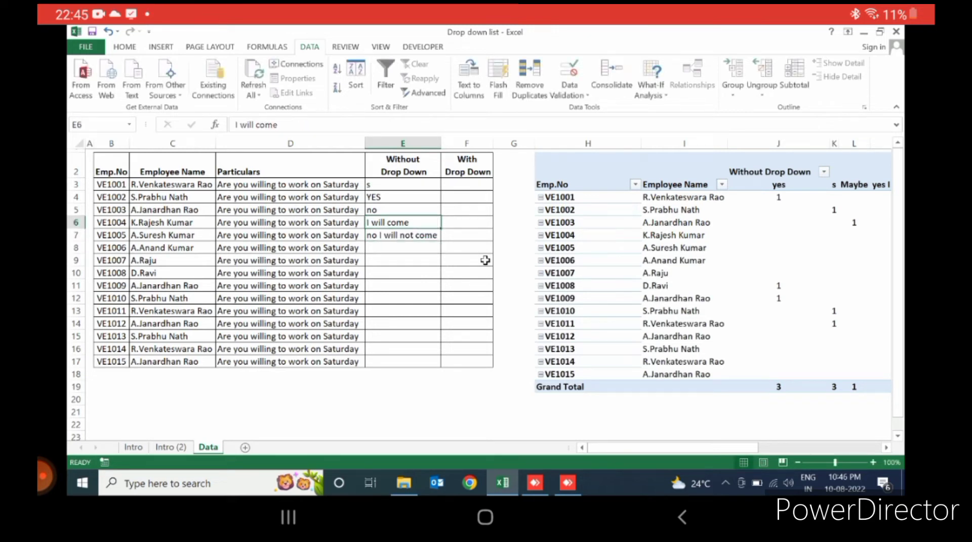
{"action": "key", "text": "ctrl+c"}
{"action": "key", "text": "Down"}
{"action": "key", "text": "Down"}
{"action": "key", "text": "Down"}
{"action": "key", "text": "Down"}
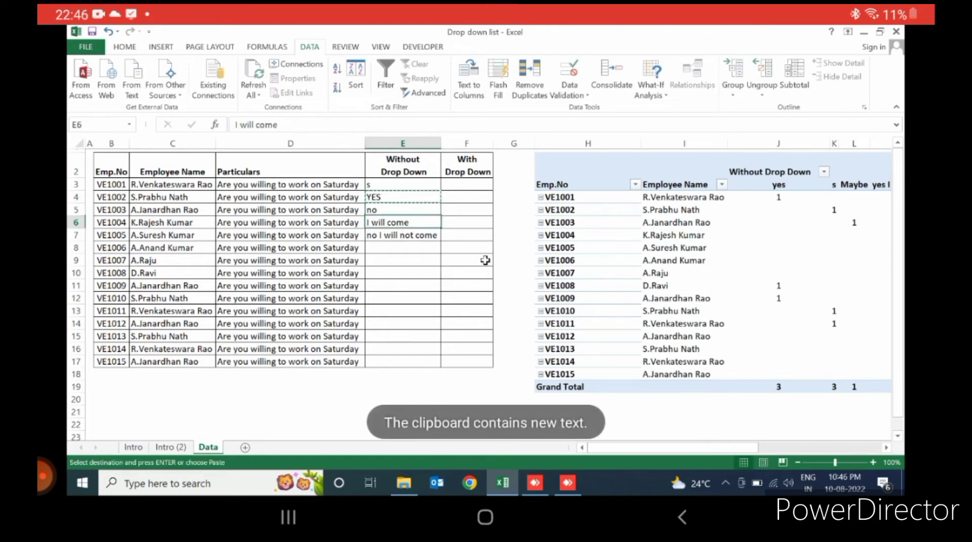
{"action": "key", "text": "ctrl+v"}
{"action": "key", "text": "Down"}
{"action": "key", "text": "Down"}
{"action": "key", "text": "ctrl+v"}
{"action": "key", "text": "Down"}
{"action": "key", "text": "Down"}
{"action": "key", "text": "Down"}
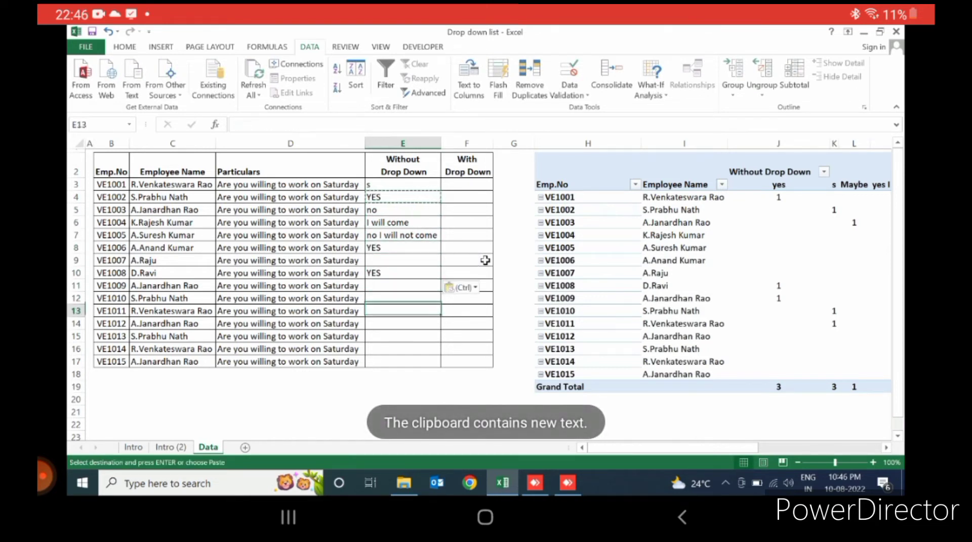
{"action": "key", "text": "ctrl+v"}
{"action": "key", "text": "Down"}
{"action": "key", "text": "Down"}
{"action": "key", "text": "ctrl+v"}
{"action": "key", "text": "Down"}
{"action": "key", "text": "Down"}
{"action": "key", "text": "ctrl+v"}
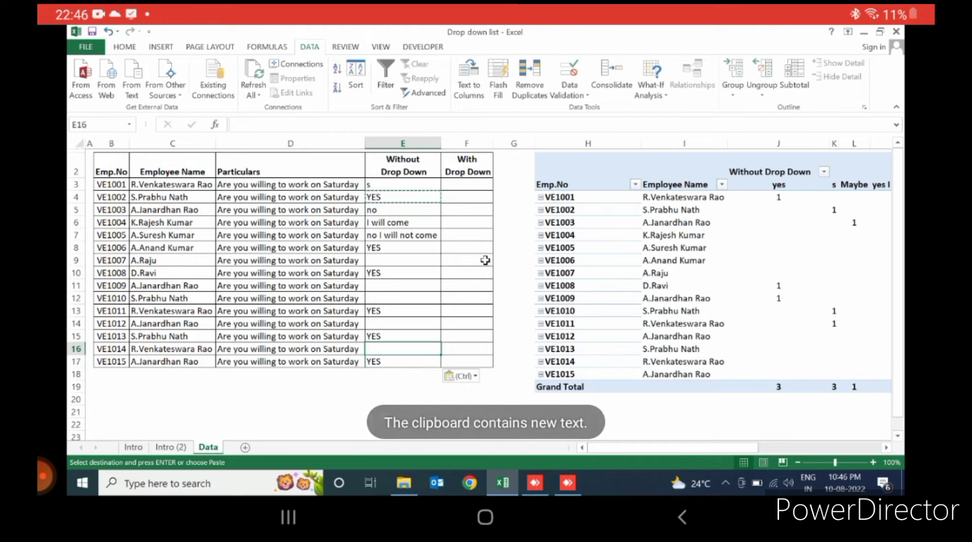
Step: Copy the "no" answer from E5 into cells E8, E11, E12, E14 and E16
{"action": "key", "text": "Up"}
{"action": "key", "text": "Up"}
{"action": "key", "text": "Up"}
{"action": "key", "text": "Up"}
{"action": "key", "text": "Up"}
{"action": "key", "text": "Up"}
{"action": "key", "text": "Up"}
{"action": "key", "text": "Up"}
{"action": "key", "text": "Up"}
{"action": "key", "text": "Up"}
{"action": "key", "text": "Up"}
{"action": "key", "text": "Up"}
{"action": "key", "text": "ctrl+c"}
{"action": "key", "text": "Down"}
{"action": "key", "text": "Down"}
{"action": "key", "text": "Down"}
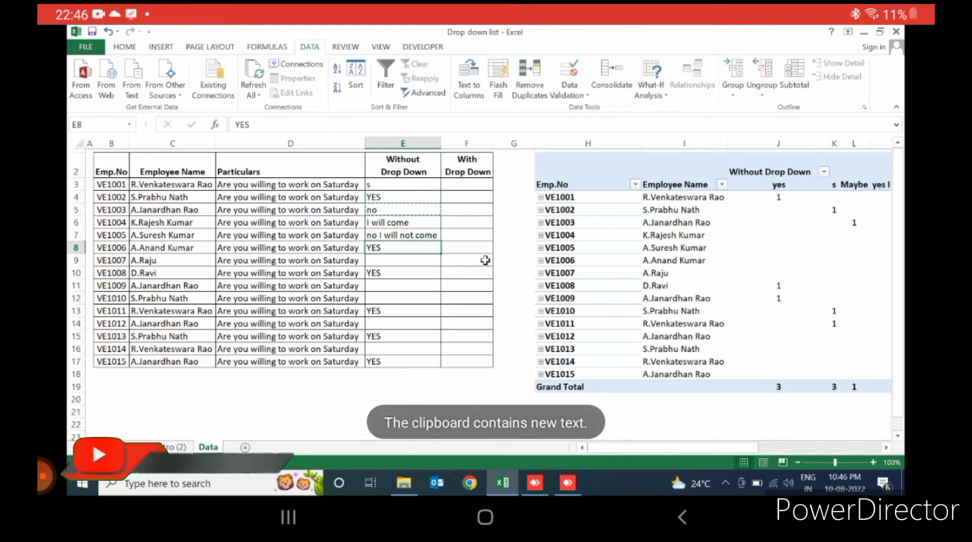
{"action": "key", "text": "ctrl+v"}
{"action": "key", "text": "Down"}
{"action": "key", "text": "Down"}
{"action": "key", "text": "Down"}
{"action": "key", "text": "ctrl+v"}
{"action": "key", "text": "Down"}
{"action": "key", "text": "ctrl+v"}
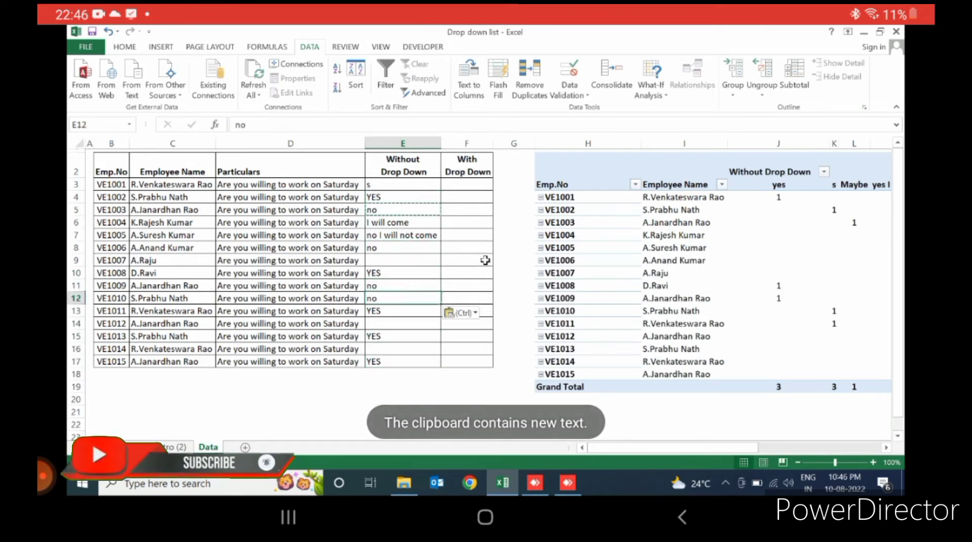
{"action": "key", "text": "ctrl"}
{"action": "key", "text": "Escape"}
{"action": "key", "text": "Down"}
{"action": "key", "text": "Down"}
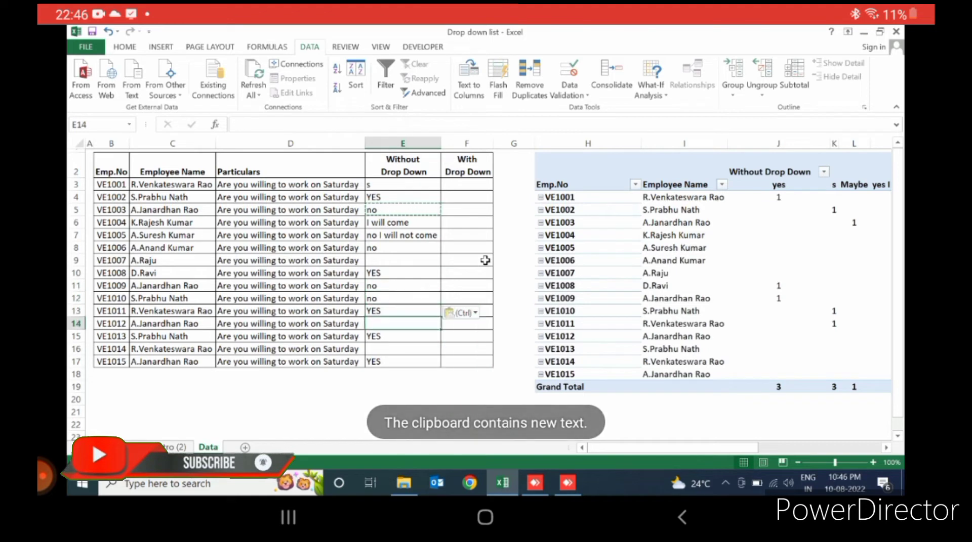
{"action": "key", "text": "ctrl+v"}
{"action": "key", "text": "Down"}
{"action": "key", "text": "Down"}
{"action": "key", "text": "ctrl+v"}
Step: Copy "no I will not come" from E7 into cells E9, E11 and E14
{"action": "key", "text": "Up"}
{"action": "key", "text": "Up"}
{"action": "key", "text": "Up"}
{"action": "key", "text": "Up"}
{"action": "key", "text": "Up"}
{"action": "key", "text": "Up"}
{"action": "key", "text": "Up"}
{"action": "key", "text": "Up"}
{"action": "key", "text": "Up"}
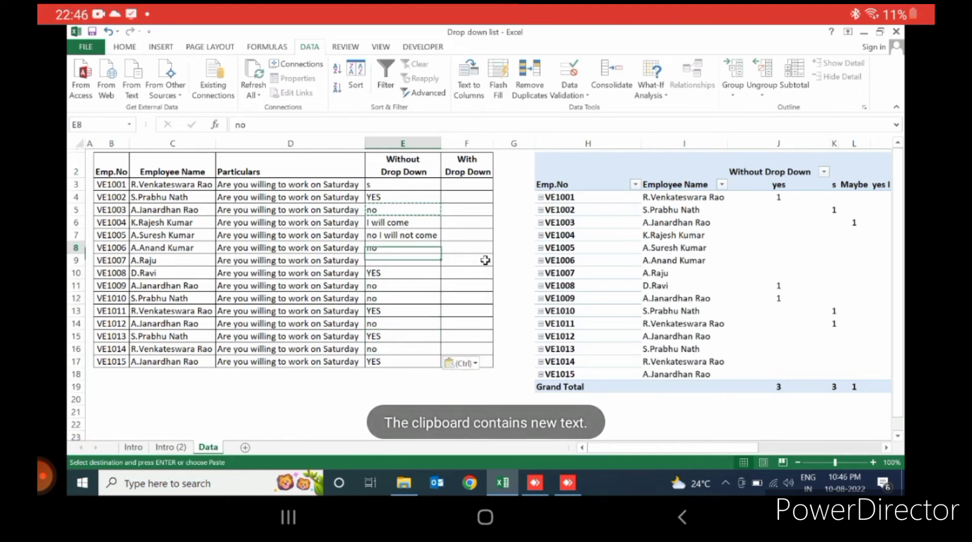
{"action": "key", "text": "ctrl+c"}
{"action": "key", "text": "Down"}
{"action": "key", "text": "Down"}
{"action": "key", "text": "ctrl+v"}
{"action": "key", "text": "Down"}
{"action": "key", "text": "Down"}
{"action": "key", "text": "ctrl+v"}
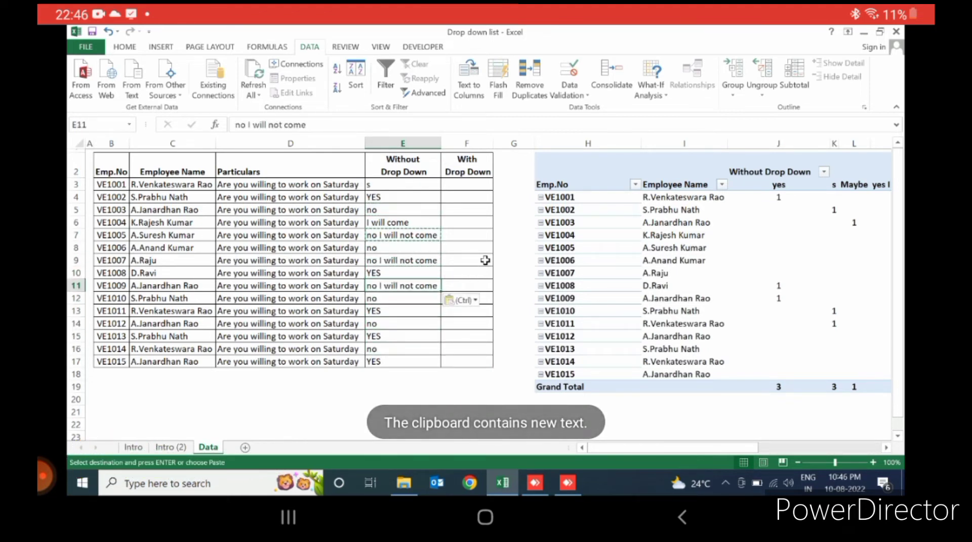
{"action": "key", "text": "Down"}
{"action": "key", "text": "Down"}
{"action": "key", "text": "Down"}
{"action": "key", "text": "ctrl+v"}
{"action": "key", "text": "Escape"}
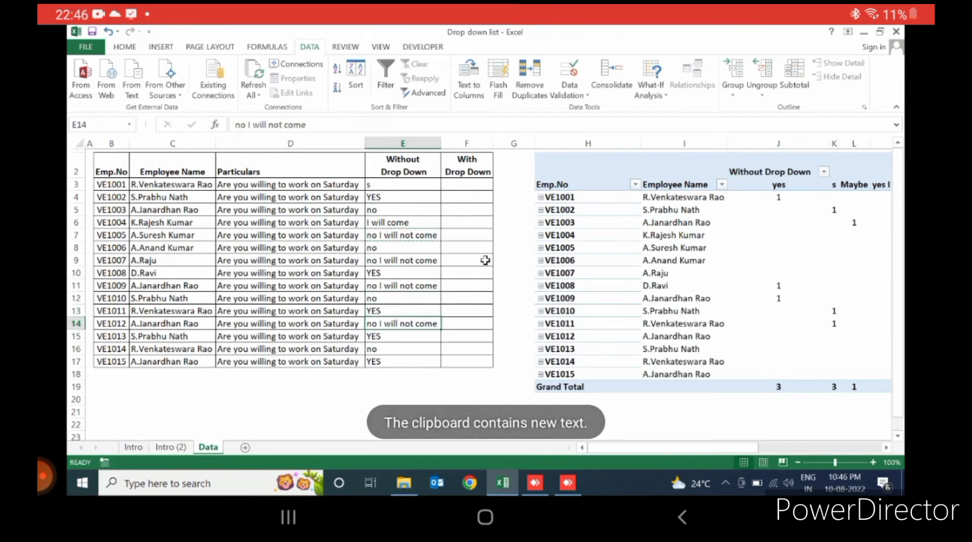
Step: Refresh the pivot table beside the employee list so it uses the new Without Drop Down answers
{"action": "key", "text": "ctrl+Up"}
{"action": "key", "text": "Down"}
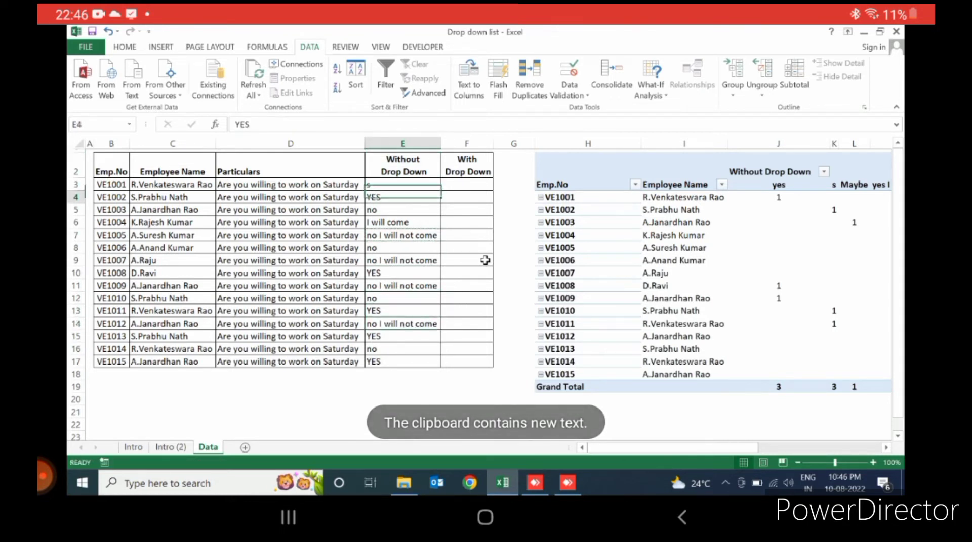
{"action": "key", "text": "Down"}
{"action": "key", "text": "Right"}
{"action": "key", "text": "Right"}
{"action": "key", "text": "Right"}
{"action": "key", "text": "Right"}
{"action": "key", "text": "Right"}
{"action": "key", "text": "Right"}
{"action": "key", "text": "Right"}
{"action": "key", "text": "Right"}
{"action": "key", "text": "Right"}
{"action": "key", "text": "Right"}
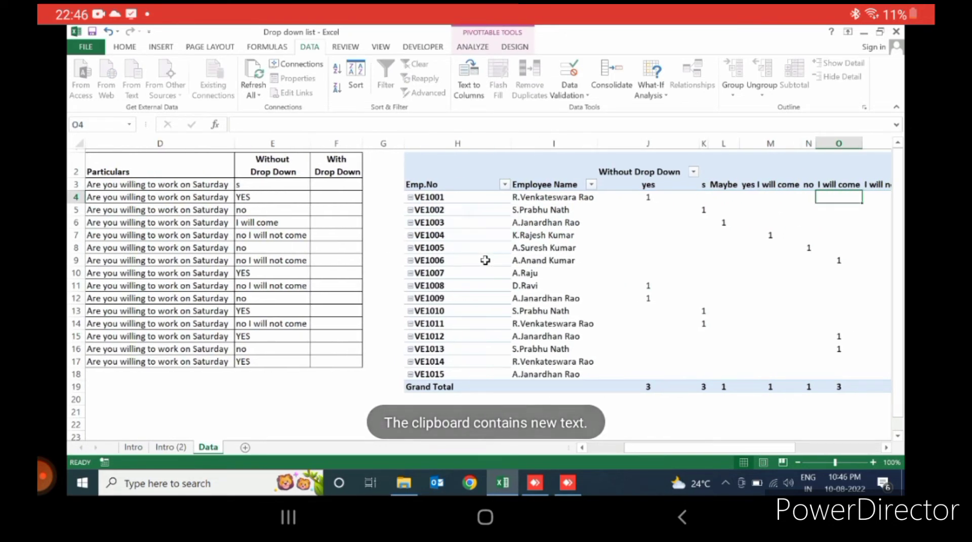
{"action": "right_click", "coordinate": [559, 208]}
{"action": "left_click", "coordinate": [598, 243]}
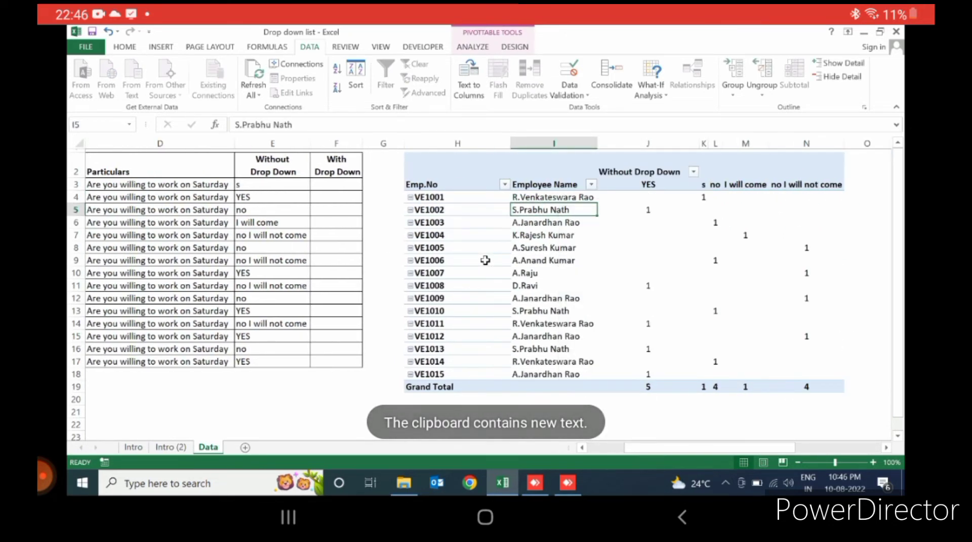
Step: Examine the pivot table's answer columns and the grand total for each answer variant
{"action": "key", "text": "Right"}
{"action": "key", "text": "Right"}
{"action": "key", "text": "Right"}
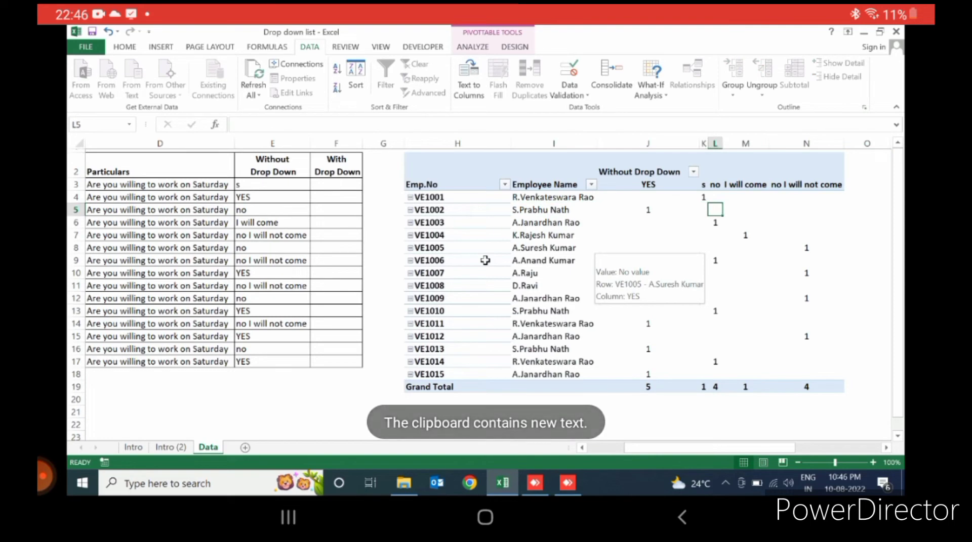
{"action": "key", "text": "Down"}
{"action": "key", "text": "Down"}
{"action": "key", "text": "Down"}
{"action": "key", "text": "Down"}
{"action": "key", "text": "Down"}
{"action": "key", "text": "Down"}
{"action": "key", "text": "Down"}
{"action": "key", "text": "Down"}
{"action": "key", "text": "Down"}
{"action": "key", "text": "Down"}
{"action": "key", "text": "Down"}
{"action": "key", "text": "Down"}
{"action": "key", "text": "Down"}
{"action": "key", "text": "Down"}
{"action": "key", "text": "Down"}
{"action": "key", "text": "Right"}
{"action": "key", "text": "Right"}
{"action": "key", "text": "Right"}
{"action": "key", "text": "Right"}
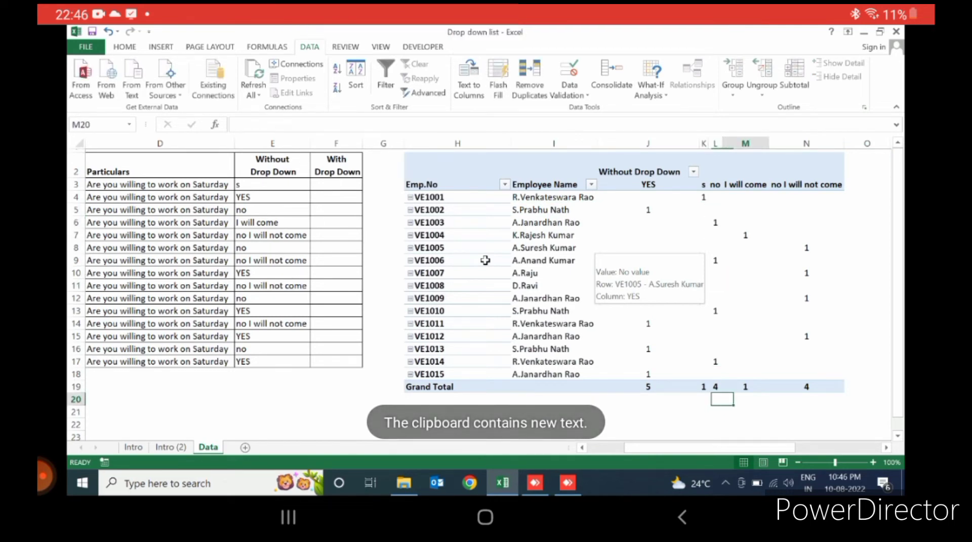
{"action": "key", "text": "Left"}
{"action": "key", "text": "Left"}
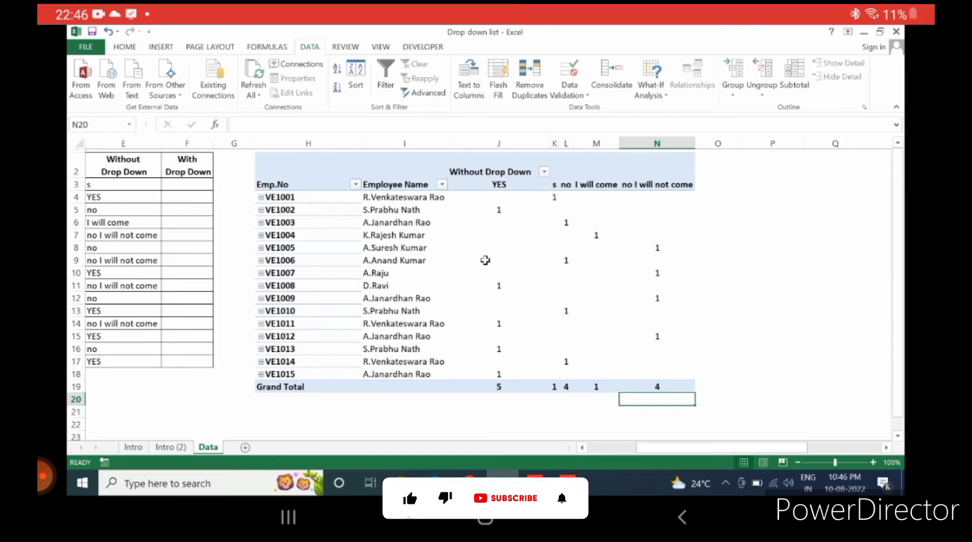
{"action": "key", "text": "Left"}
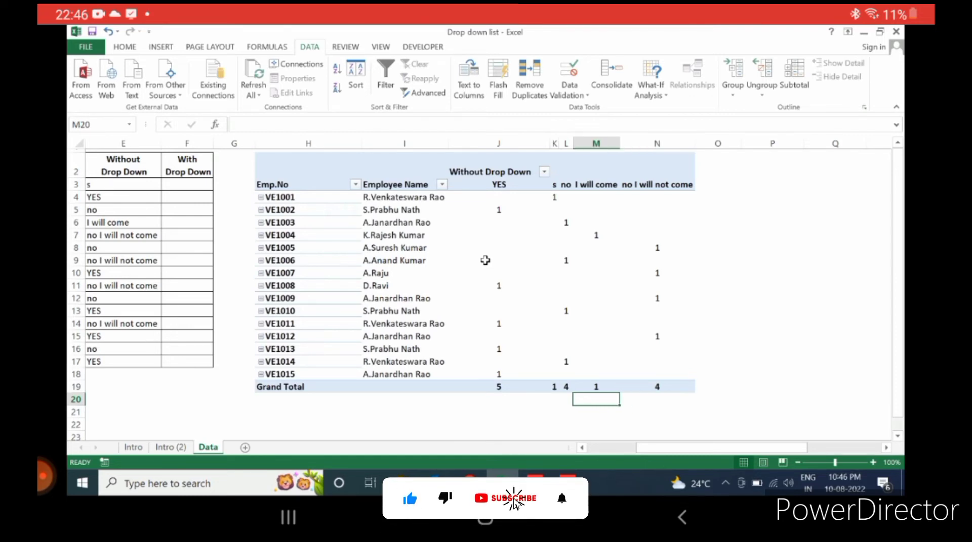
Step: Review the first employee's record and the Saturday work question in row 3 of the employee list
{"action": "key", "text": "Left"}
{"action": "key", "text": "Left"}
{"action": "key", "text": "Left"}
{"action": "key", "text": "Left"}
{"action": "key", "text": "Left"}
{"action": "key", "text": "Left"}
{"action": "key", "text": "Left"}
{"action": "key", "text": "Left"}
{"action": "key", "text": "Left"}
{"action": "key", "text": "Left"}
{"action": "key", "text": "Left"}
{"action": "key", "text": "Left"}
{"action": "key", "text": "Up"}
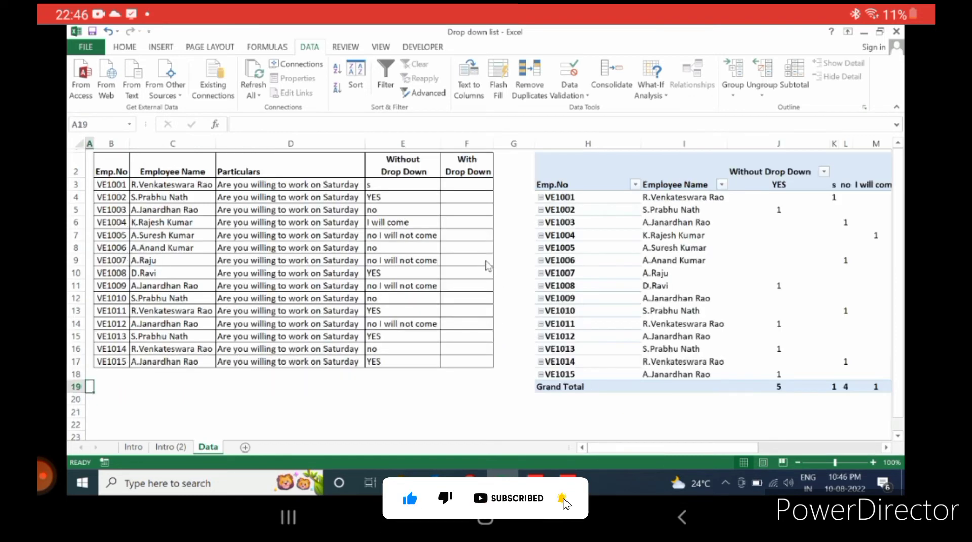
{"action": "key", "text": "Up"}
{"action": "key", "text": "Up"}
{"action": "key", "text": "Up"}
{"action": "key", "text": "Up"}
{"action": "key", "text": "Up"}
{"action": "key", "text": "Up"}
{"action": "key", "text": "Up"}
{"action": "key", "text": "Up"}
{"action": "key", "text": "Up"}
{"action": "key", "text": "Up"}
{"action": "key", "text": "Up"}
{"action": "key", "text": "Up"}
{"action": "key", "text": "Up"}
{"action": "key", "text": "Up"}
{"action": "key", "text": "Up"}
{"action": "key", "text": "Up"}
{"action": "key", "text": "Right"}
{"action": "key", "text": "Right"}
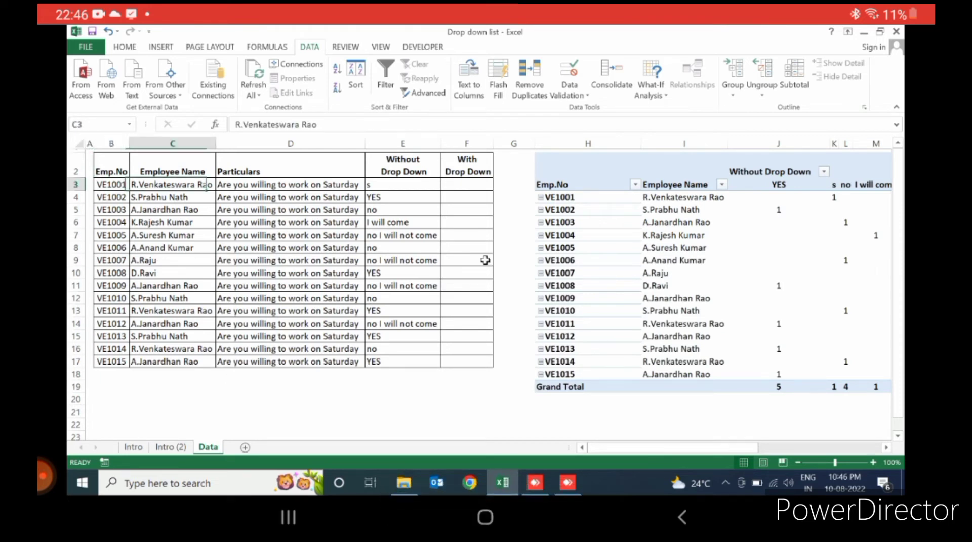
{"action": "key", "text": "Right"}
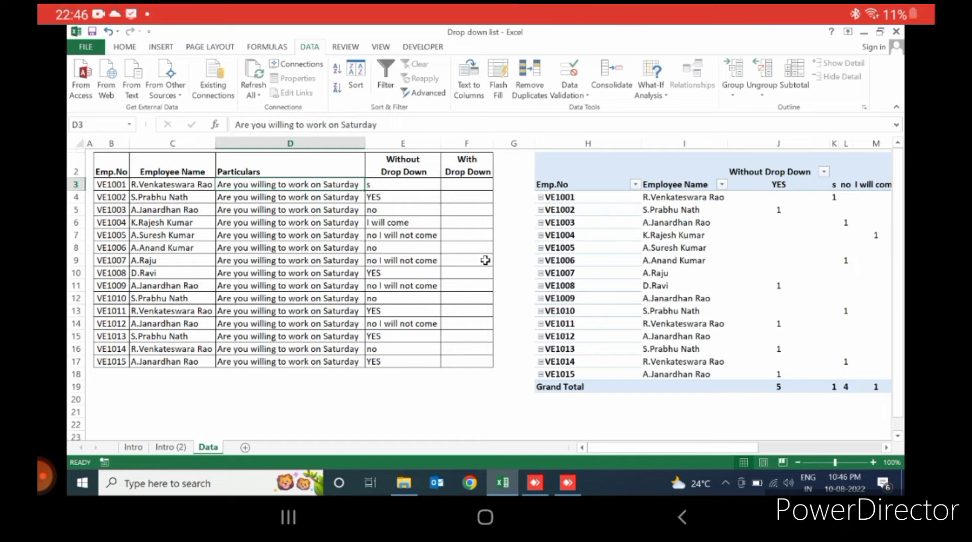
Step: Clear all existing data validation settings from cell F3 in the With Drop Down column
{"action": "key", "text": "Right"}
{"action": "key", "text": "Right"}
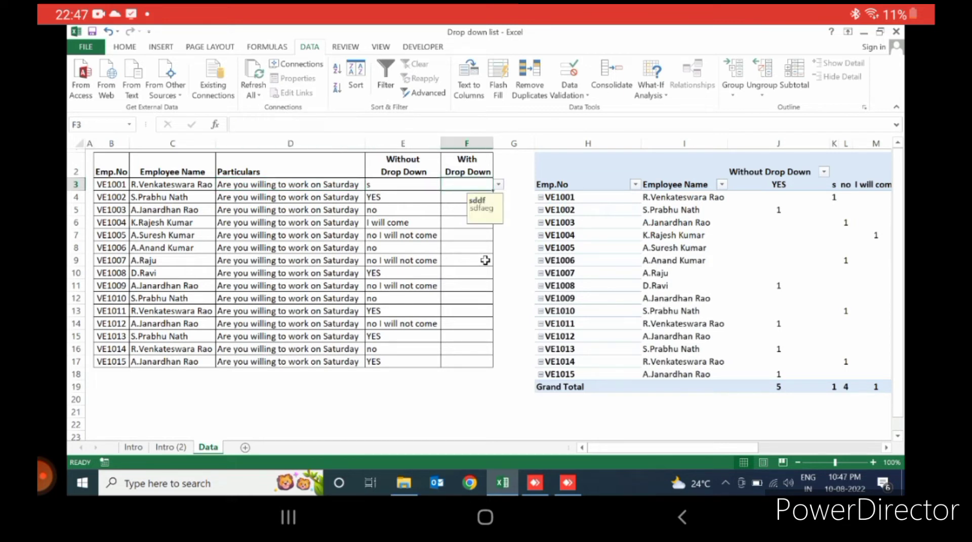
{"action": "key", "text": "alt+a"}
{"action": "key", "text": "v"}
{"action": "key", "text": "v"}
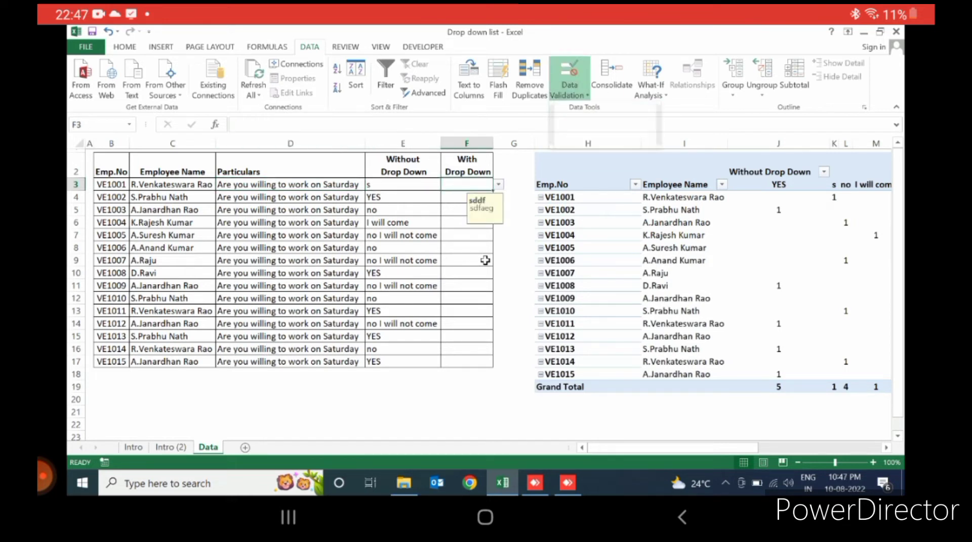
{"action": "key", "text": "alt+c"}
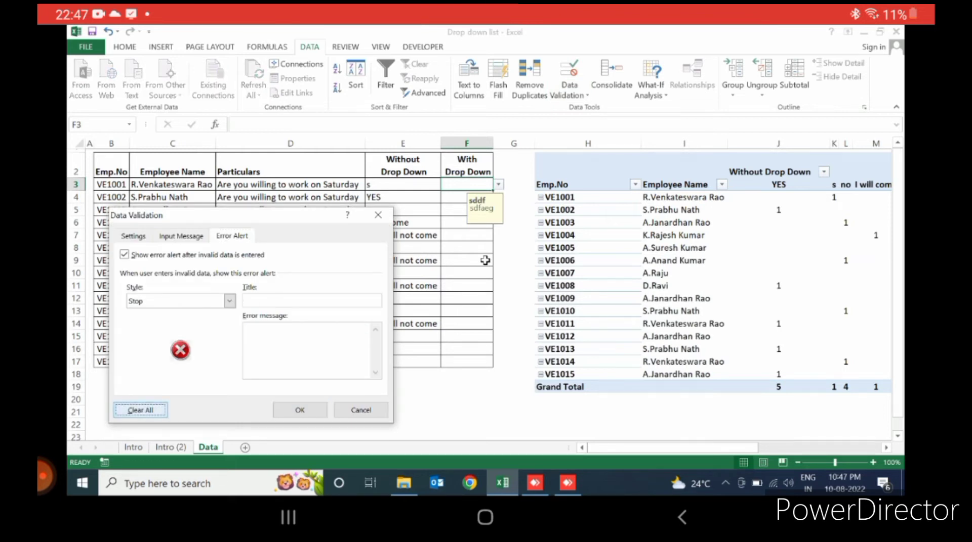
{"action": "key", "text": "Return"}
{"action": "key", "text": "shift+Down"}
{"action": "key", "text": "shift+Down"}
{"action": "key", "text": "shift+Down"}
{"action": "key", "text": "shift+Down"}
{"action": "key", "text": "shift+Down"}
{"action": "key", "text": "shift+Down"}
{"action": "key", "text": "shift+Down"}
{"action": "key", "text": "shift+Down"}
{"action": "key", "text": "shift+Down"}
{"action": "key", "text": "shift+Down"}
{"action": "key", "text": "shift+Down"}
{"action": "key", "text": "shift+Down"}
{"action": "key", "text": "shift+Down"}
{"action": "key", "text": "shift+Down"}
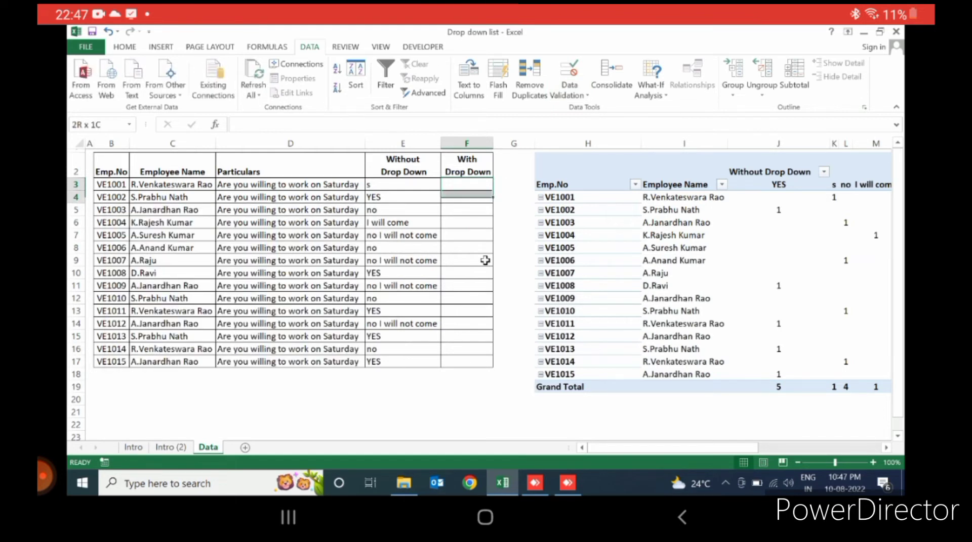
{"action": "key", "text": "shift+Up"}
{"action": "key", "text": "shift+Up"}
{"action": "key", "text": "shift+Up"}
{"action": "key", "text": "shift+Up"}
{"action": "key", "text": "shift+Up"}
{"action": "key", "text": "shift+Up"}
{"action": "key", "text": "shift+Up"}
{"action": "key", "text": "shift+Up"}
{"action": "key", "text": "shift+Up"}
{"action": "key", "text": "shift+Up"}
{"action": "key", "text": "shift+Up"}
{"action": "key", "text": "shift+Up"}
{"action": "key", "text": "shift+Up"}
{"action": "key", "text": "shift+Up"}
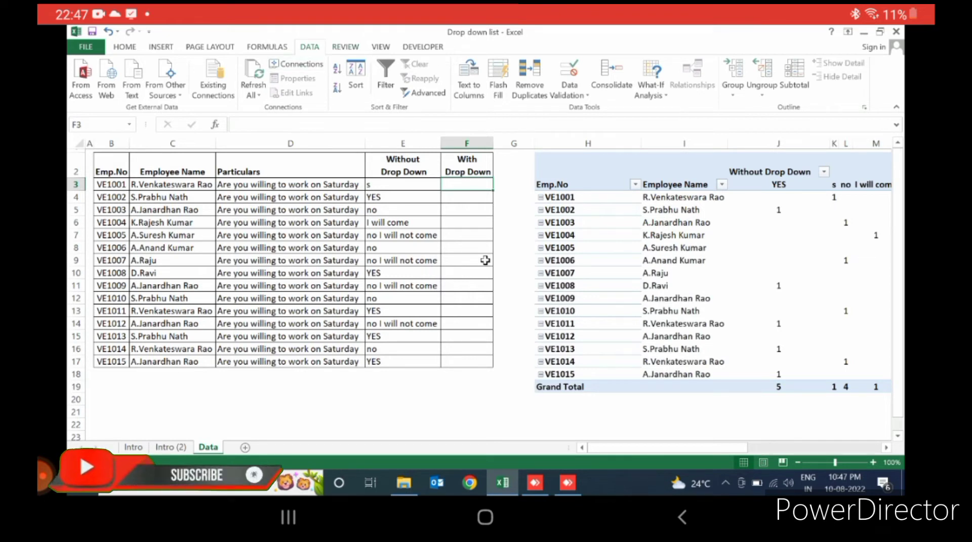
Step: Add List data validation to cell F3 with the source entries YES, NO, MAYBE
{"action": "key", "text": "alt+a"}
{"action": "key", "text": "v"}
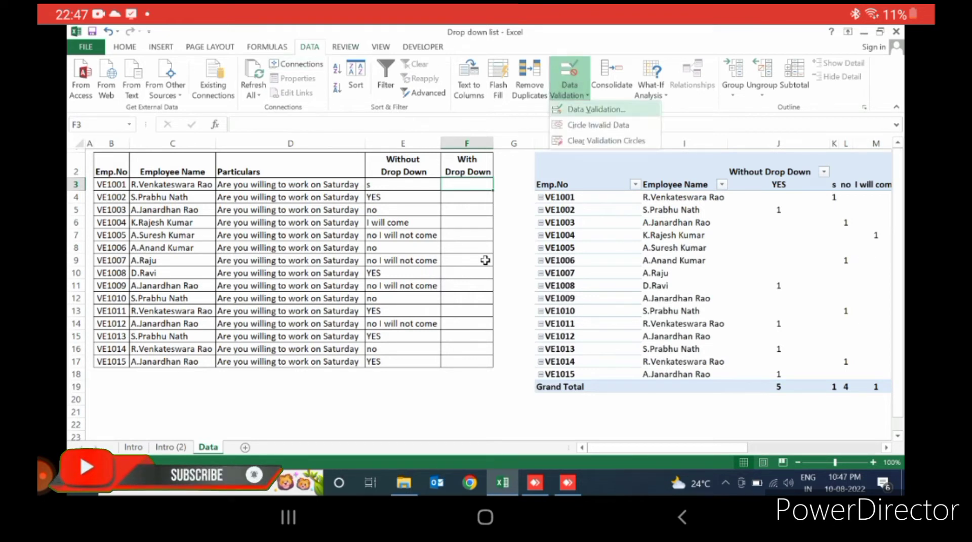
{"action": "key", "text": "Return"}
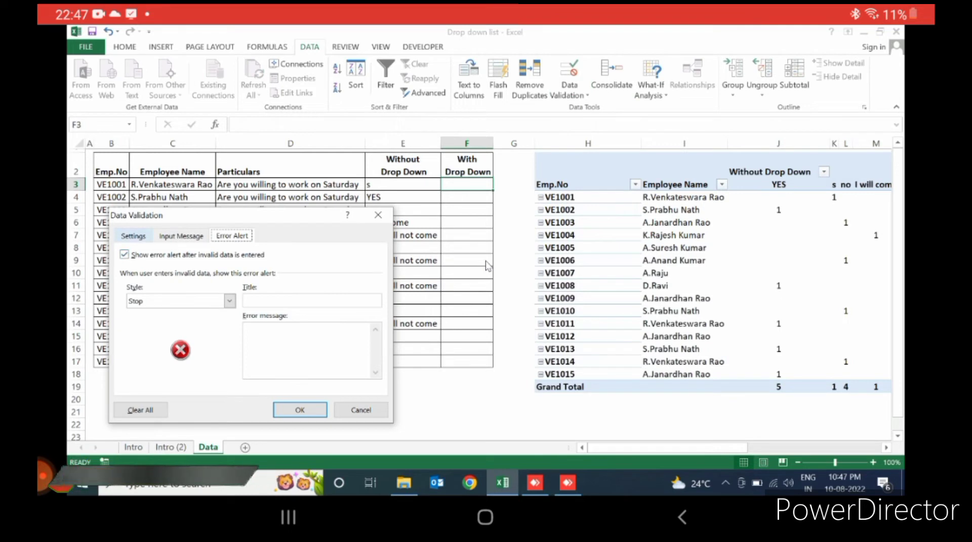
{"action": "left_click", "coordinate": [133, 236]}
{"action": "left_click", "coordinate": [214, 281]}
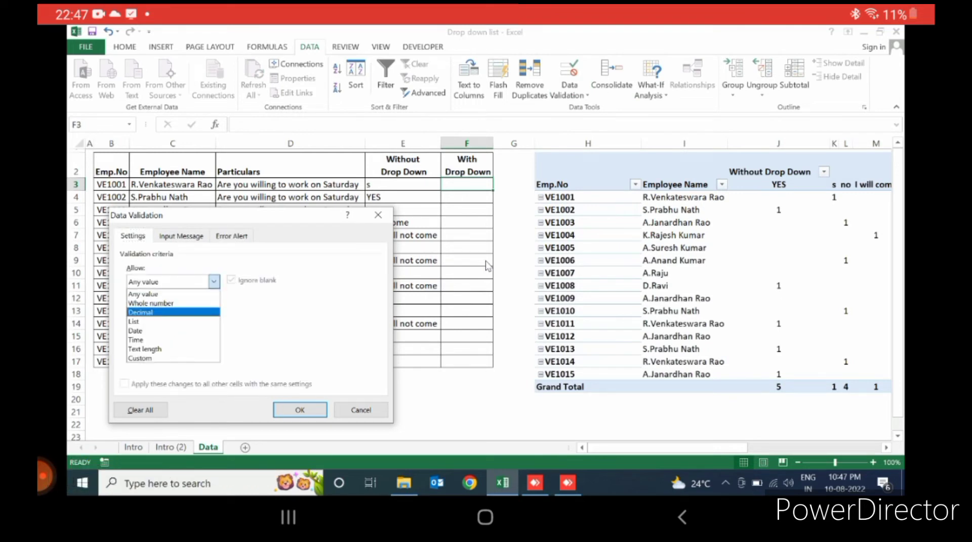
{"action": "key", "text": "Return"}
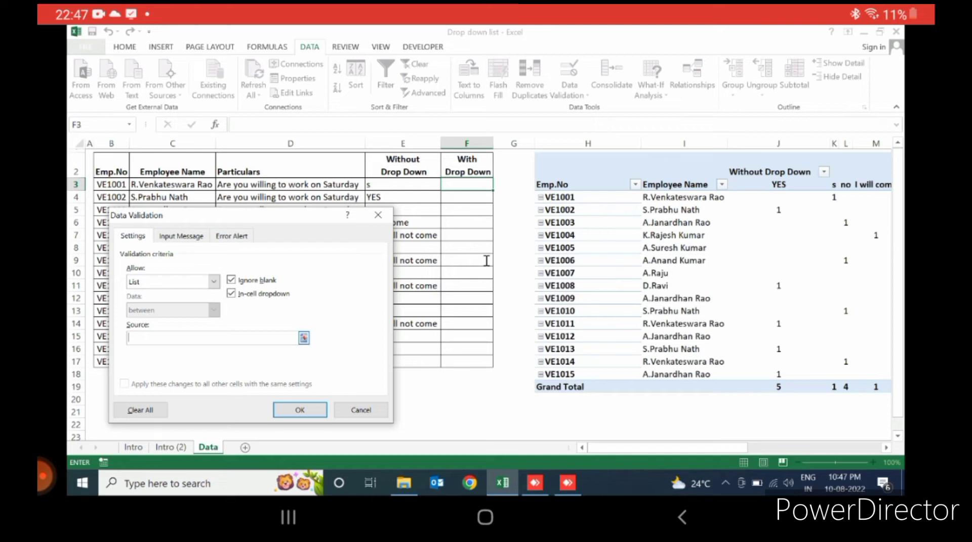
{"action": "type", "text": "YES, NO"}
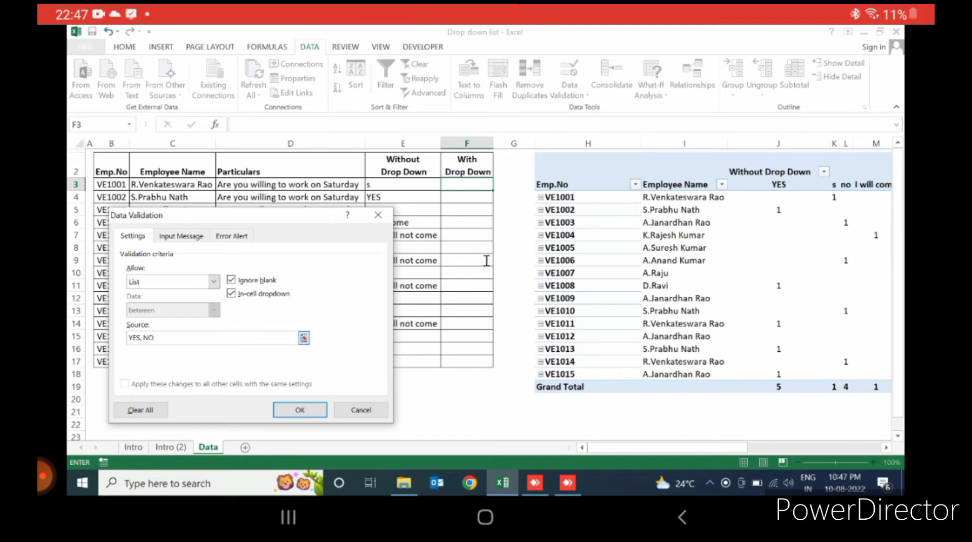
{"action": "type", "text": ", MAYBE"}
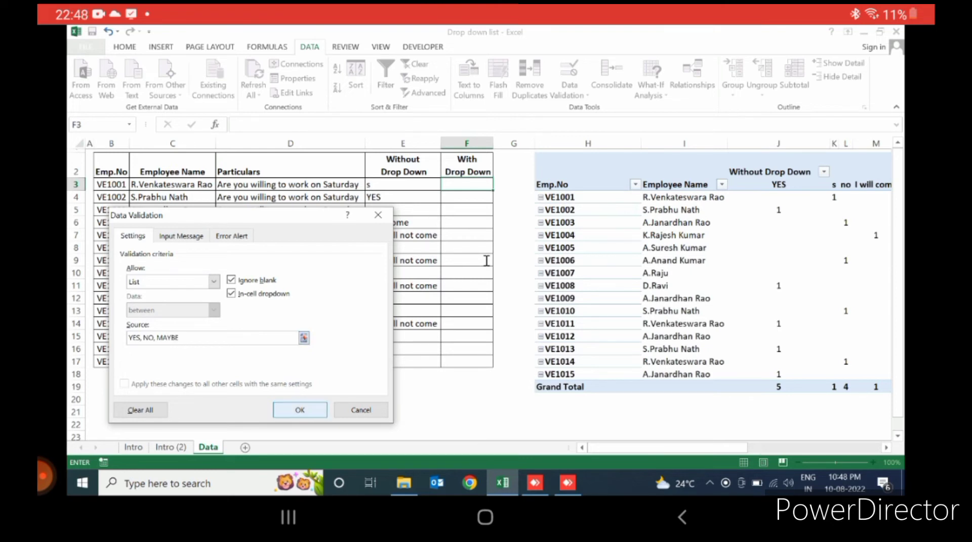
{"action": "key", "text": "Return"}
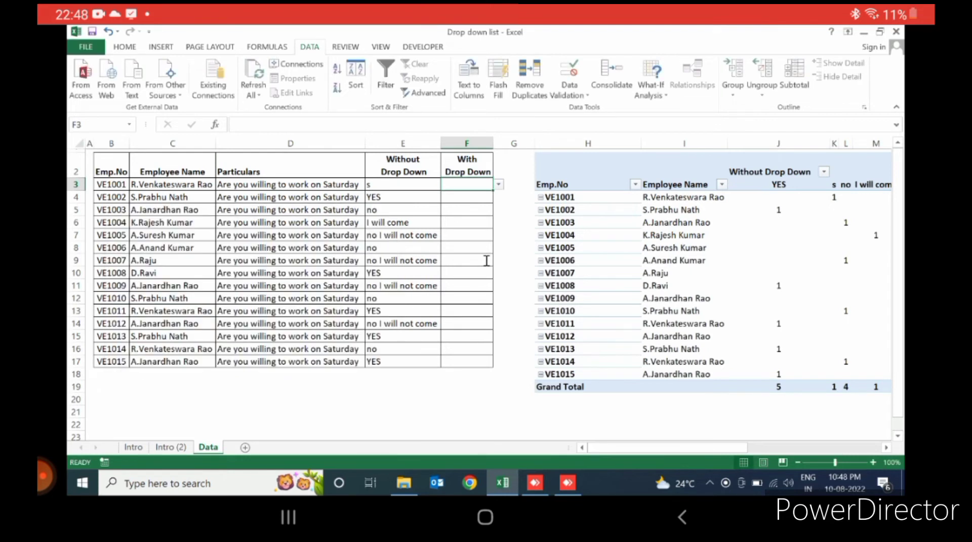
Step: Answer YES in cell F3 by choosing it from the cell's drop-down list
{"action": "key", "text": "alt+Down"}
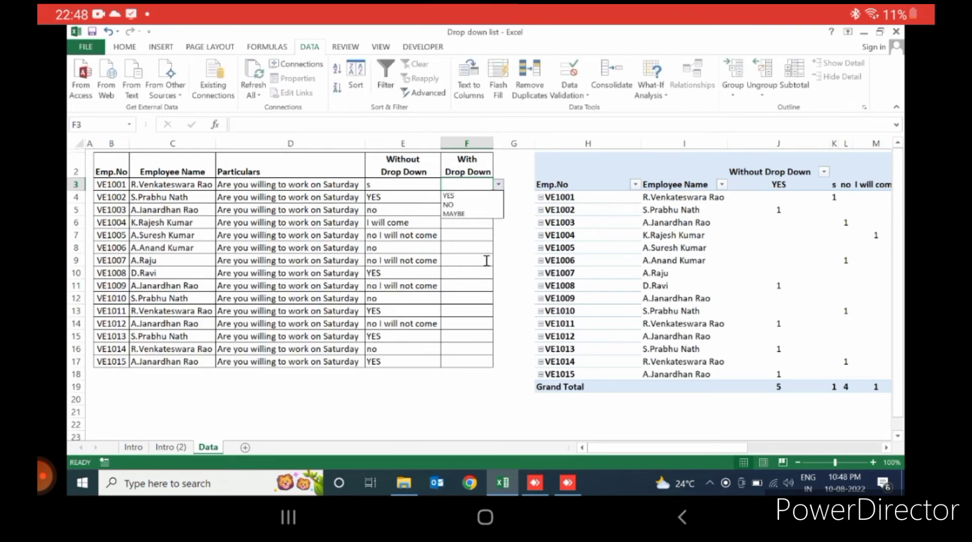
{"action": "key", "text": "Down"}
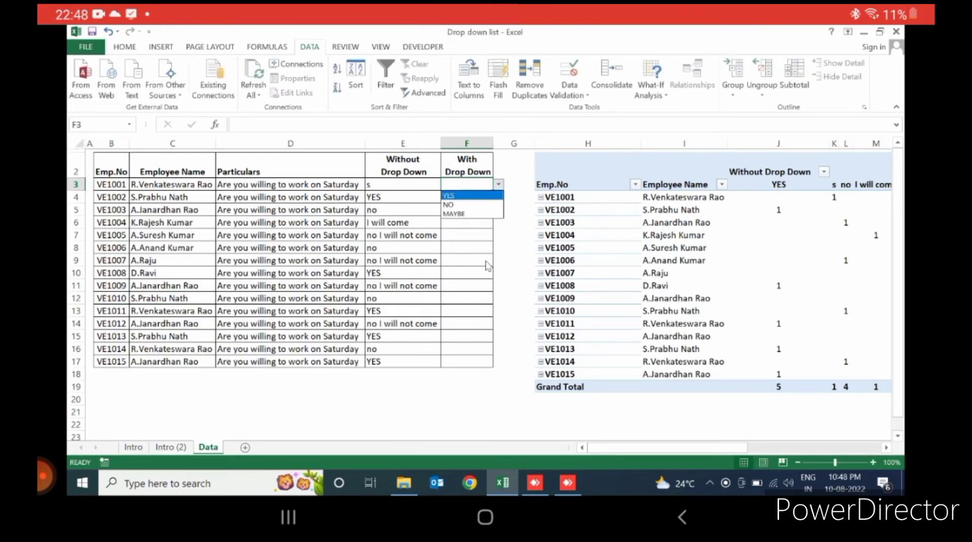
{"action": "key", "text": "Down"}
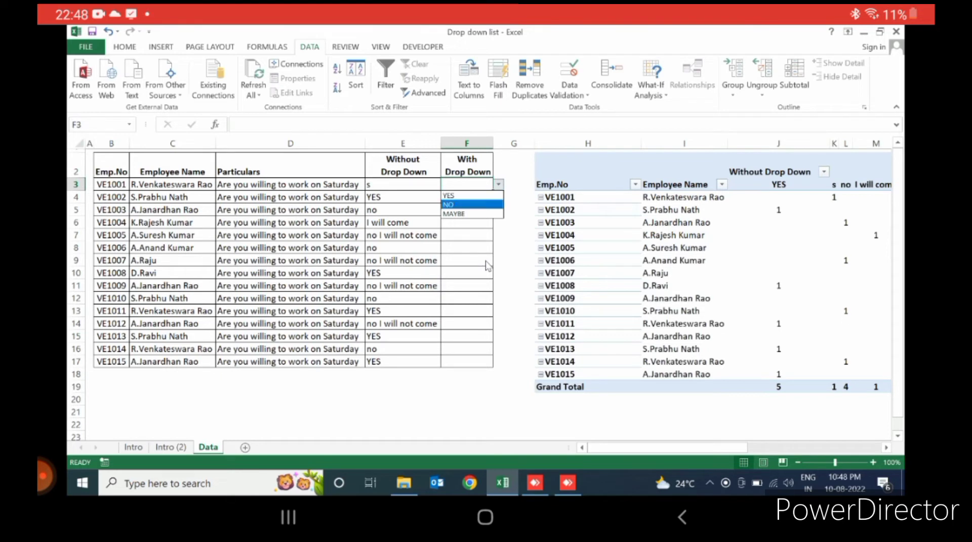
{"action": "key", "text": "Up"}
{"action": "key", "text": "Return"}
Step: Copy the YES answer in F3, including its drop-down list, into cells F6, F10, F14 and F17
{"action": "key", "text": "ctrl+c"}
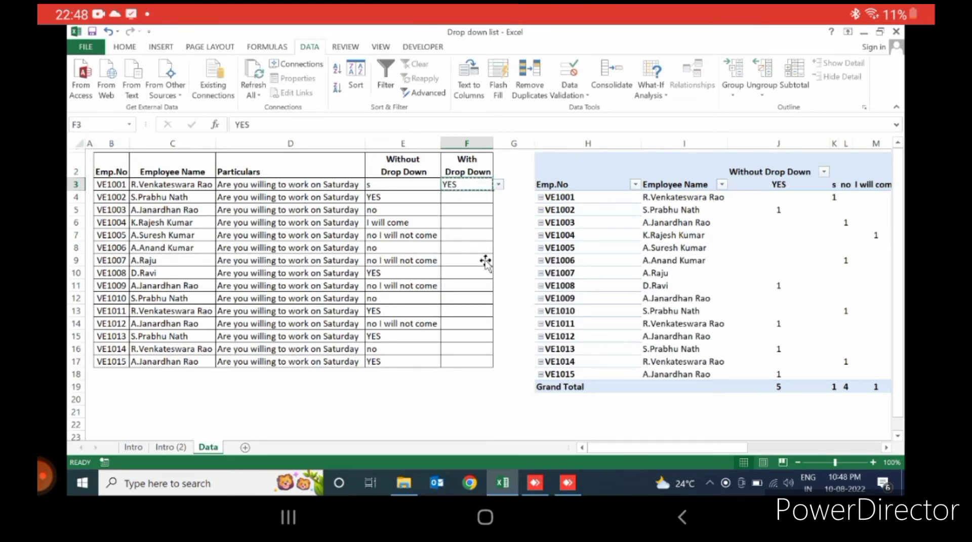
{"action": "key", "text": "Down"}
{"action": "key", "text": "Down"}
{"action": "key", "text": "Down"}
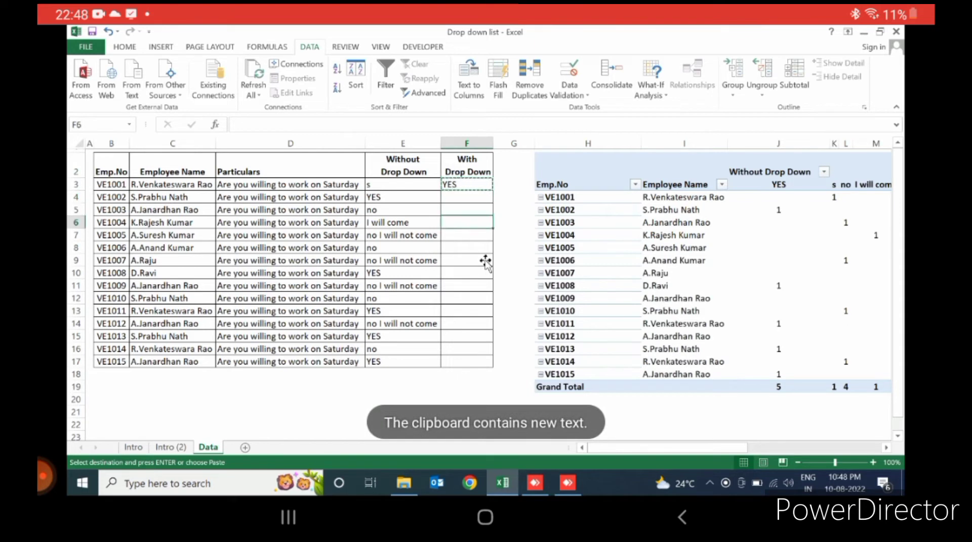
{"action": "key", "text": "ctrl+v"}
{"action": "key", "text": "Down"}
{"action": "key", "text": "Down"}
{"action": "key", "text": "Down"}
{"action": "key", "text": "Down"}
{"action": "key", "text": "ctrl+v"}
{"action": "key", "text": "Down"}
{"action": "key", "text": "Down"}
{"action": "key", "text": "Down"}
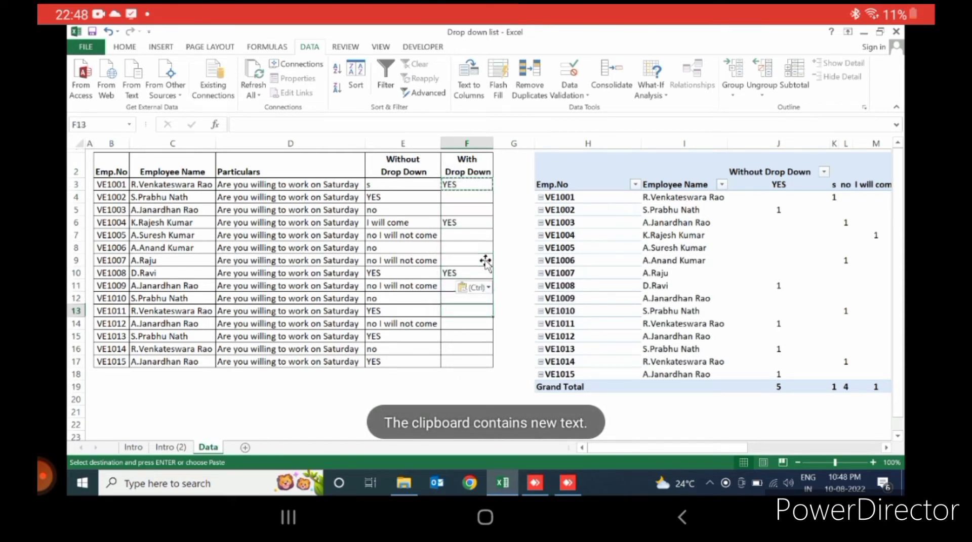
{"action": "key", "text": "Down"}
{"action": "key", "text": "ctrl+v"}
{"action": "key", "text": "Down"}
{"action": "key", "text": "Down"}
{"action": "key", "text": "Down"}
{"action": "key", "text": "ctrl+v"}
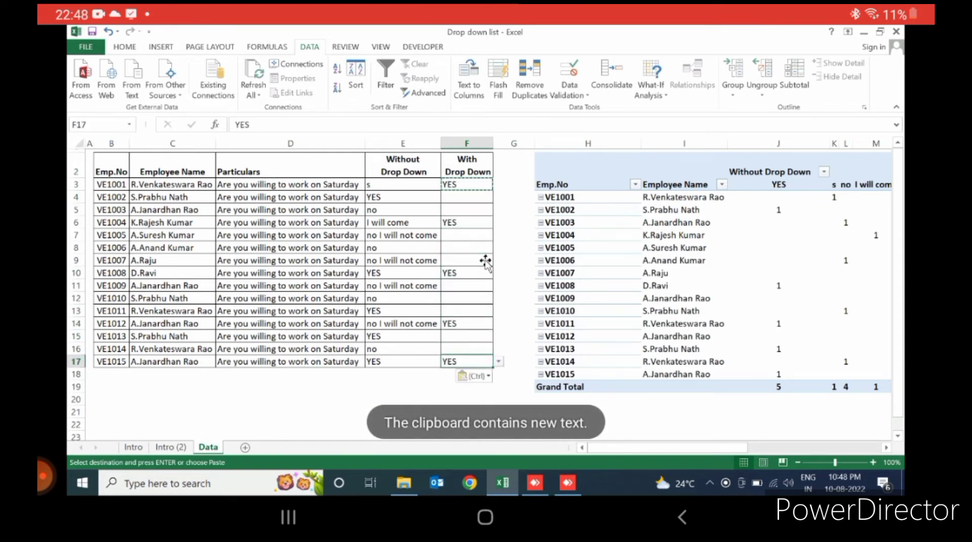
{"action": "key", "text": "Escape"}
Step: Copy the YES answer and its drop-down list from F3 into F4
{"action": "key", "text": "Up"}
{"action": "key", "text": "Up"}
{"action": "key", "text": "Up"}
{"action": "key", "text": "Up"}
{"action": "key", "text": "Up"}
{"action": "key", "text": "Up"}
{"action": "key", "text": "Up"}
{"action": "key", "text": "Up"}
{"action": "key", "text": "Up"}
{"action": "key", "text": "Up"}
{"action": "key", "text": "Up"}
{"action": "key", "text": "Up"}
{"action": "key", "text": "Up"}
{"action": "key", "text": "Up"}
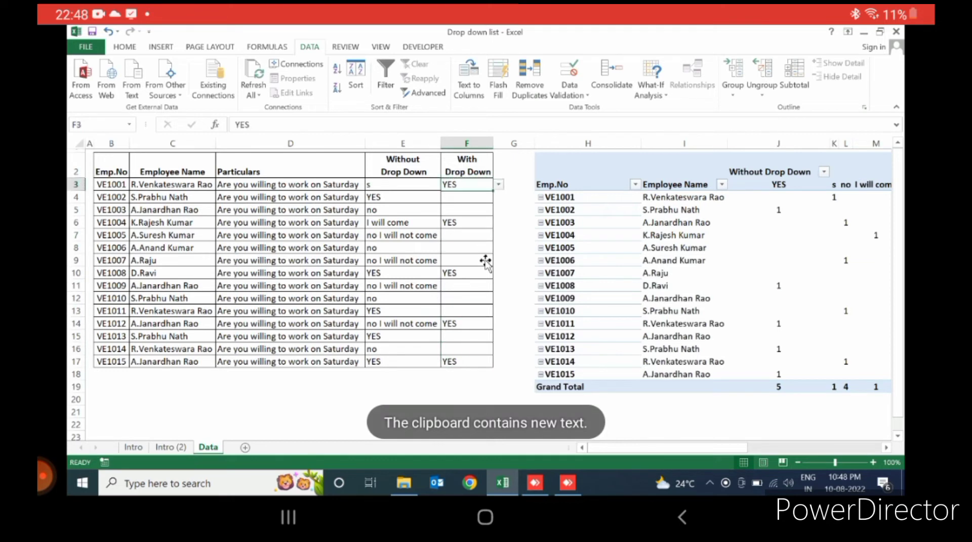
{"action": "key", "text": "Down"}
{"action": "key", "text": "alt+Down"}
{"action": "key", "text": "Escape"}
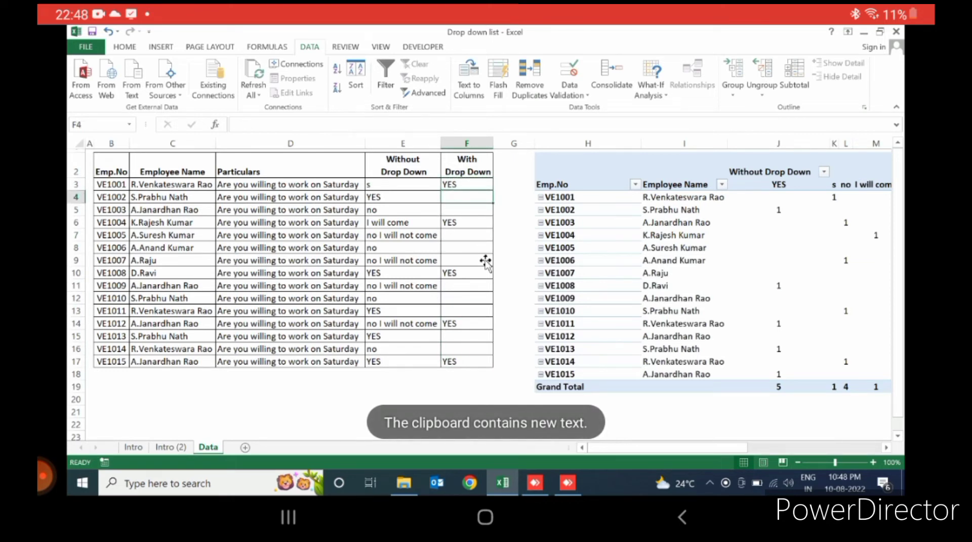
{"action": "key", "text": "Up"}
{"action": "key", "text": "ctrl+c"}
{"action": "key", "text": "Down"}
{"action": "key", "text": "ctrl+v"}
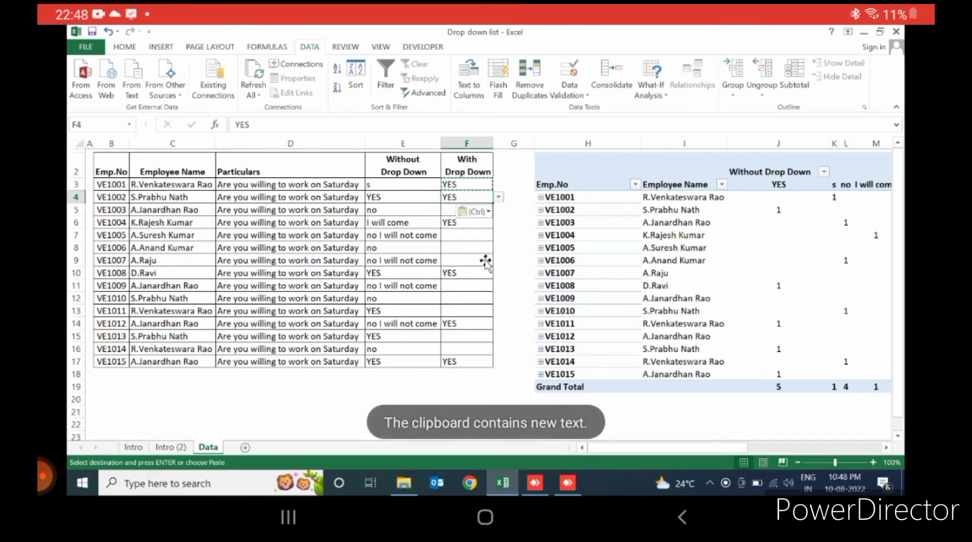
Step: Delete the answers in F4:F17 of the With Drop Down column, keeping only the one in F3
{"action": "key", "text": "shift+Down"}
{"action": "key", "text": "shift+Down"}
{"action": "key", "text": "shift+Down"}
{"action": "key", "text": "shift+Down"}
{"action": "key", "text": "shift+Down"}
{"action": "key", "text": "shift+Down"}
{"action": "key", "text": "shift+Down"}
{"action": "key", "text": "shift+Down"}
{"action": "key", "text": "shift+Down"}
{"action": "key", "text": "shift+Down"}
{"action": "key", "text": "shift+Down"}
{"action": "key", "text": "shift+Down"}
{"action": "key", "text": "shift+Down"}
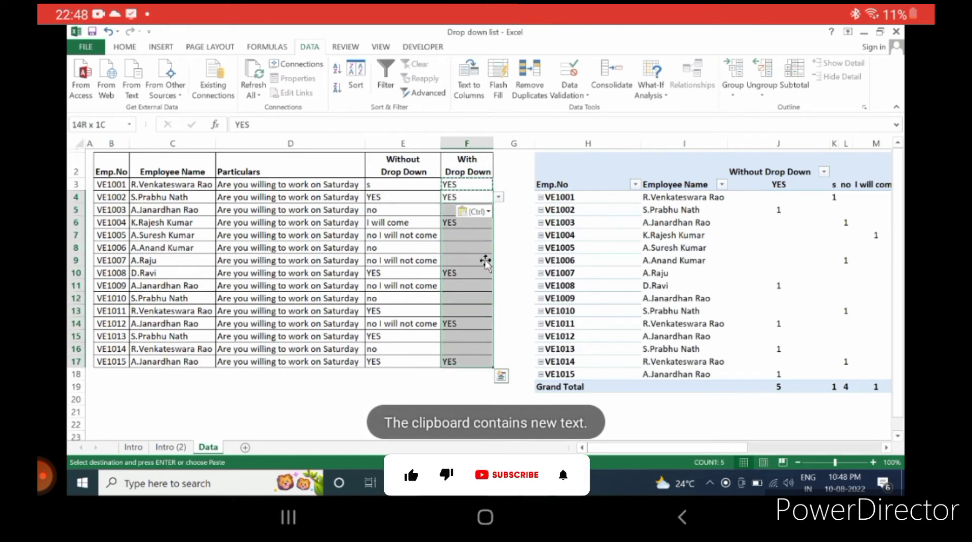
{"action": "key", "text": "Escape"}
{"action": "key", "text": "Delete"}
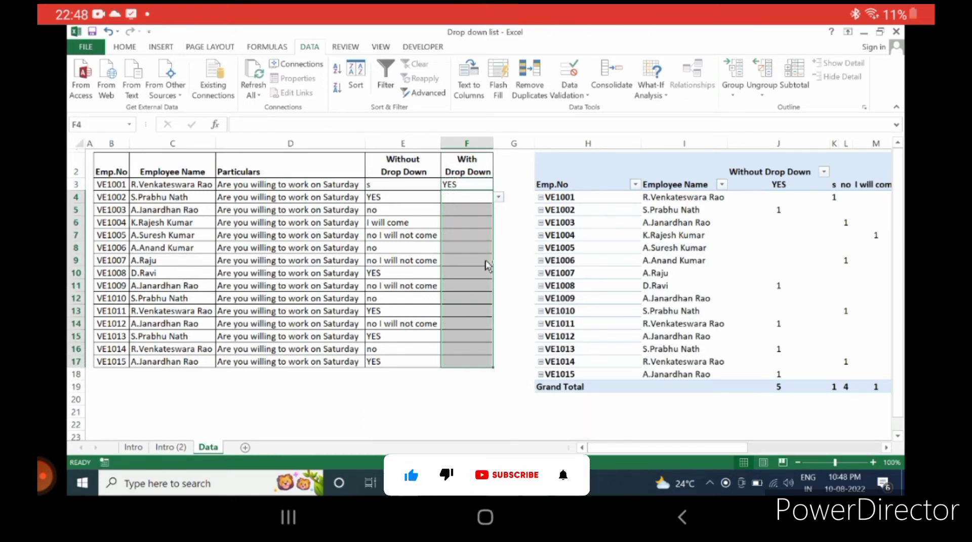
Step: Answer NO in cell F4 by choosing it from the cell's drop-down list
{"action": "key", "text": "Up"}
{"action": "key", "text": "Down"}
{"action": "key", "text": "alt+Down"}
{"action": "key", "text": "Down"}
{"action": "key", "text": "Return"}
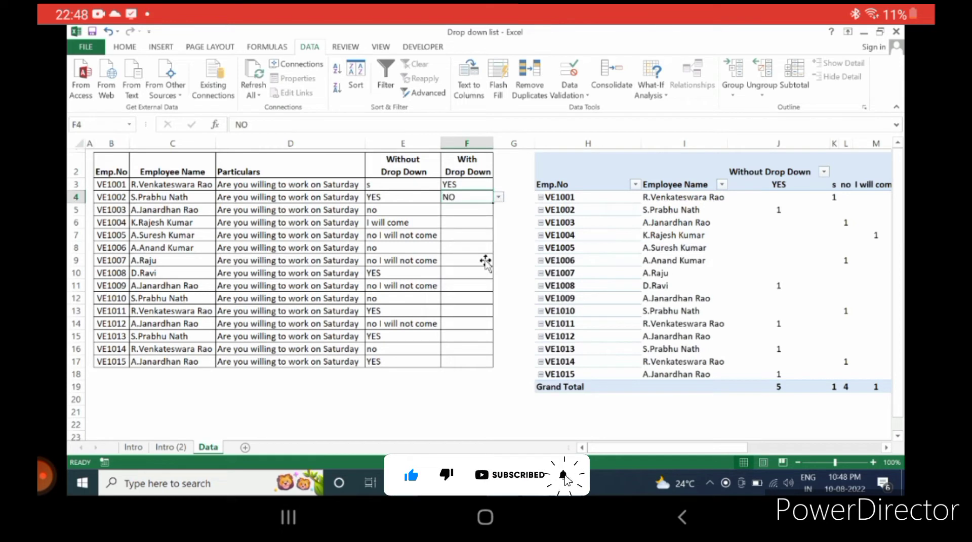
Step: Fill the NO answer from F4 down through cell F9
{"action": "key", "text": "shift+Down"}
{"action": "key", "text": "shift+Down"}
{"action": "key", "text": "shift+Down"}
{"action": "key", "text": "shift+Down"}
{"action": "key", "text": "shift+Down"}
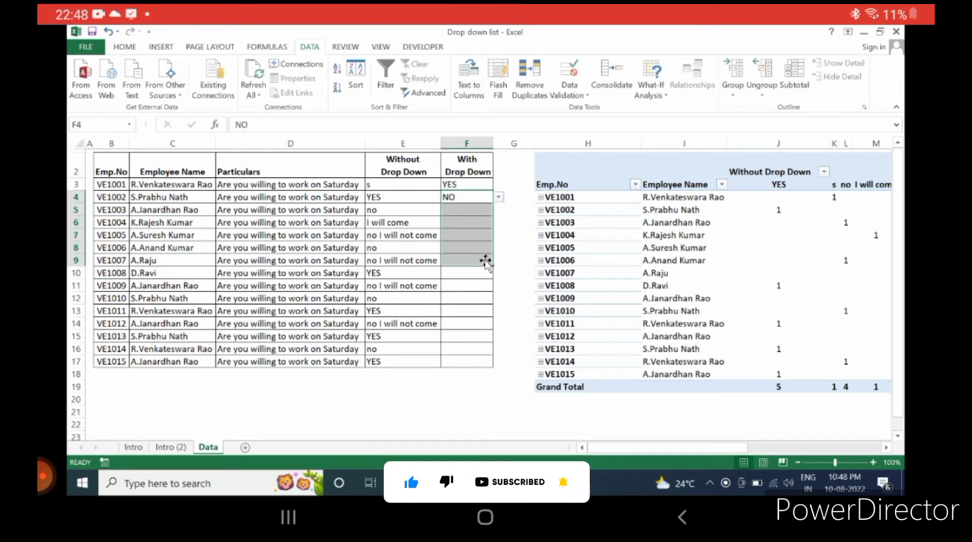
{"action": "key", "text": "ctrl+d"}
Step: Answer YES in cell F10 by choosing it from the cell's drop-down list
{"action": "key", "text": "ctrl+Down"}
{"action": "key", "text": "Down"}
{"action": "key", "text": "Down"}
{"action": "key", "text": "Down"}
{"action": "key", "text": "Down"}
{"action": "key", "text": "Down"}
{"action": "key", "text": "Up"}
{"action": "key", "text": "Up"}
{"action": "key", "text": "Up"}
{"action": "key", "text": "Up"}
{"action": "key", "text": "alt+Down"}
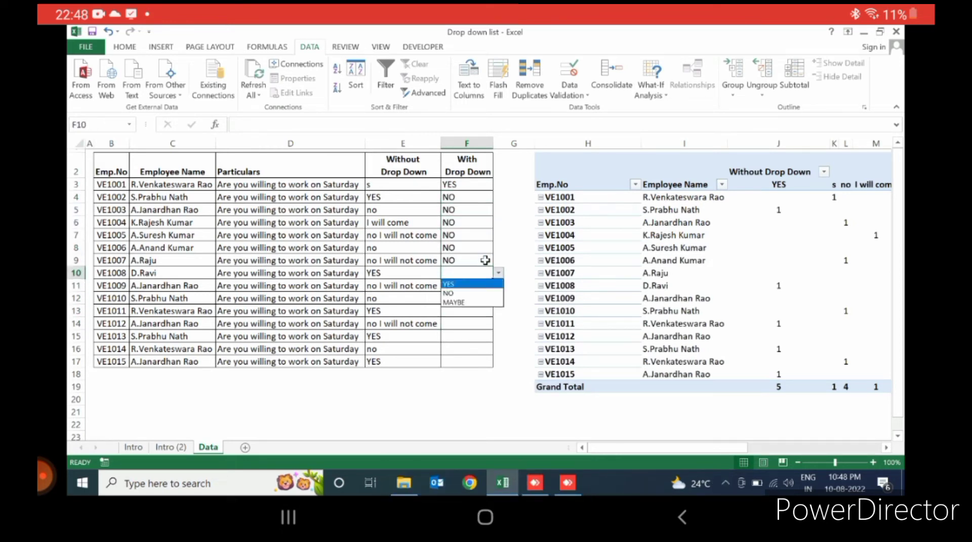
{"action": "key", "text": "Return"}
Step: Fill the YES answer from F10 down through cell F14
{"action": "key", "text": "Down"}
{"action": "key", "text": "Up"}
{"action": "key", "text": "shift+Down"}
{"action": "key", "text": "shift+Down"}
{"action": "key", "text": "shift+Down"}
{"action": "key", "text": "shift+Down"}
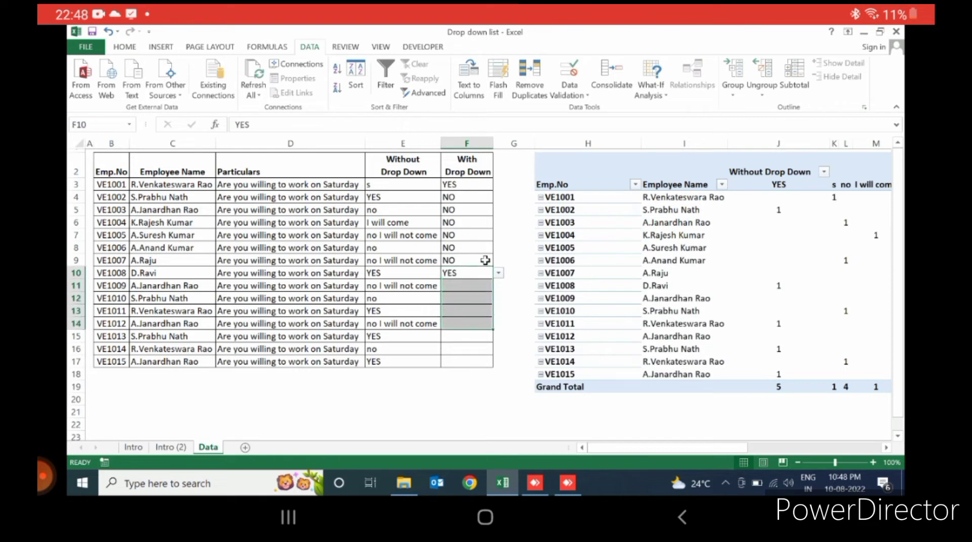
{"action": "key", "text": "ctrl+d"}
Step: Answer MAYBE in cell F15 by choosing it from the cell's drop-down list
{"action": "key", "text": "ctrl+Down"}
{"action": "key", "text": "Down"}
{"action": "key", "text": "Down"}
{"action": "key", "text": "alt+Down"}
{"action": "key", "text": "Down"}
{"action": "key", "text": "Down"}
{"action": "key", "text": "Down"}
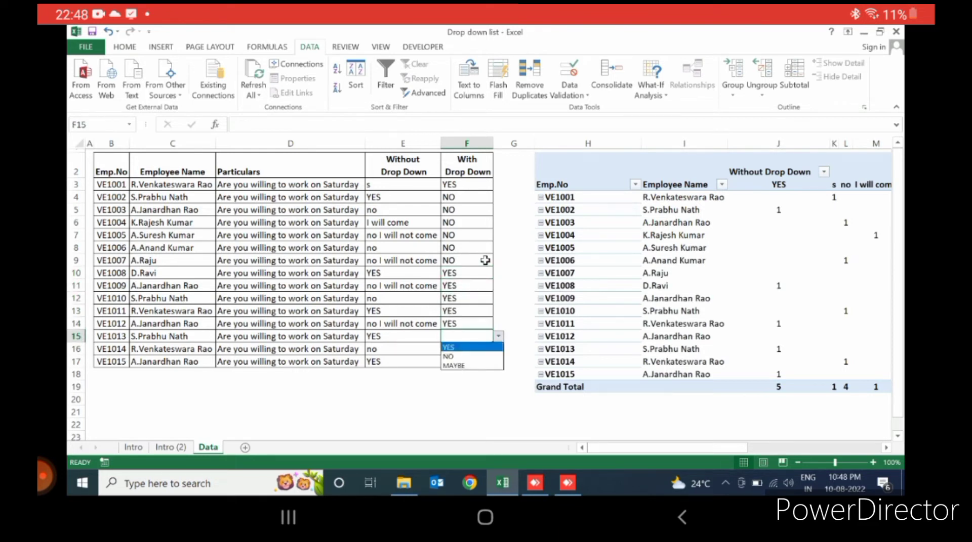
{"action": "key", "text": "Return"}
Step: Fill the MAYBE answer from F15 down through cell F17
{"action": "key", "text": "shift+Down"}
{"action": "key", "text": "shift+Down"}
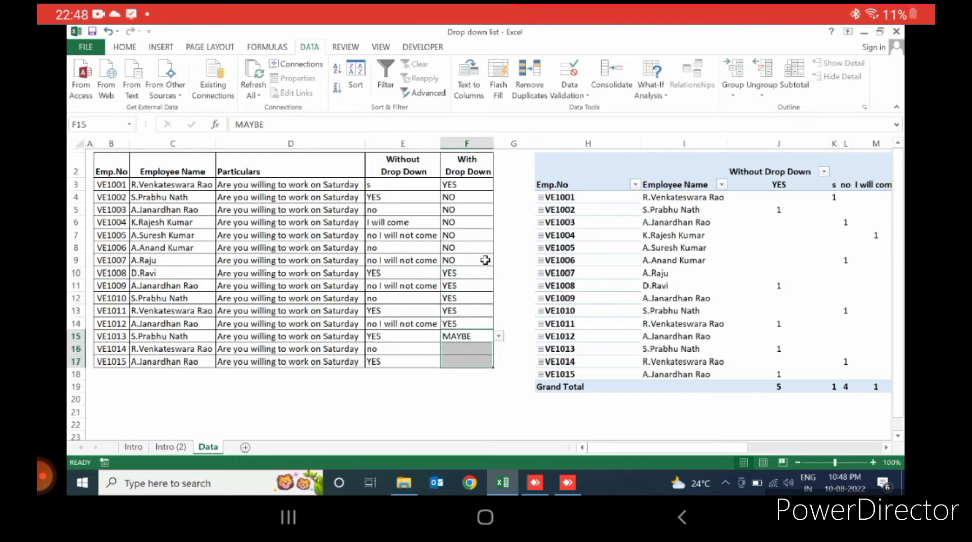
{"action": "key", "text": "ctrl+d"}
Step: Refresh the With Drop Down pivot table in columns T onward so it picks up the new answers
{"action": "key", "text": "ctrl+Up"}
{"action": "key", "text": "Down"}
{"action": "key", "text": "Down"}
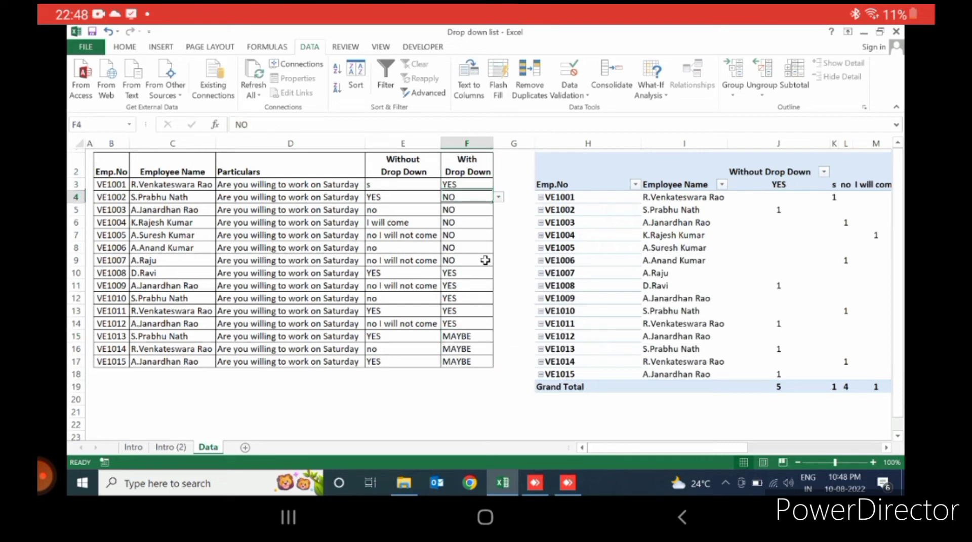
{"action": "key", "text": "Down"}
{"action": "key", "text": "alt+Down"}
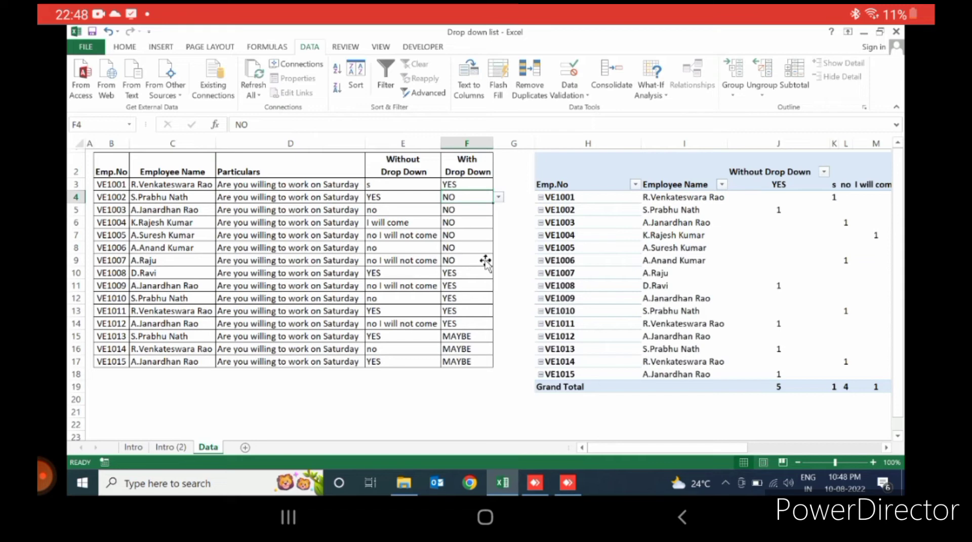
{"action": "key", "text": "Right"}
{"action": "key", "text": "Right"}
{"action": "key", "text": "Right"}
{"action": "key", "text": "Right"}
{"action": "key", "text": "Right"}
{"action": "key", "text": "Right"}
{"action": "key", "text": "Right"}
{"action": "key", "text": "Right"}
{"action": "key", "text": "Right"}
{"action": "key", "text": "Right"}
{"action": "key", "text": "Right"}
{"action": "key", "text": "Right"}
{"action": "key", "text": "Right"}
{"action": "key", "text": "Right"}
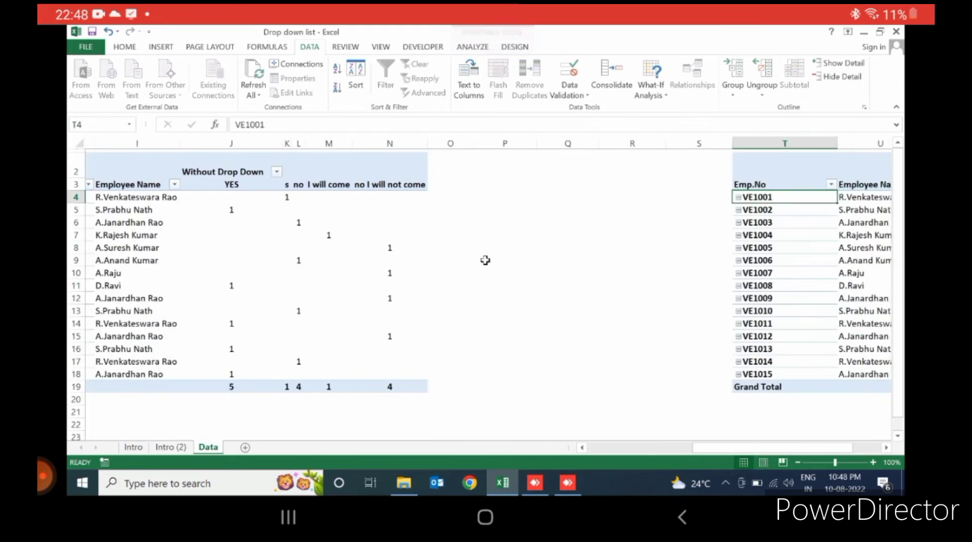
{"action": "key", "text": "Right"}
{"action": "key", "text": "Right"}
{"action": "key", "text": "Right"}
{"action": "key", "text": "Right"}
{"action": "key", "text": "Right"}
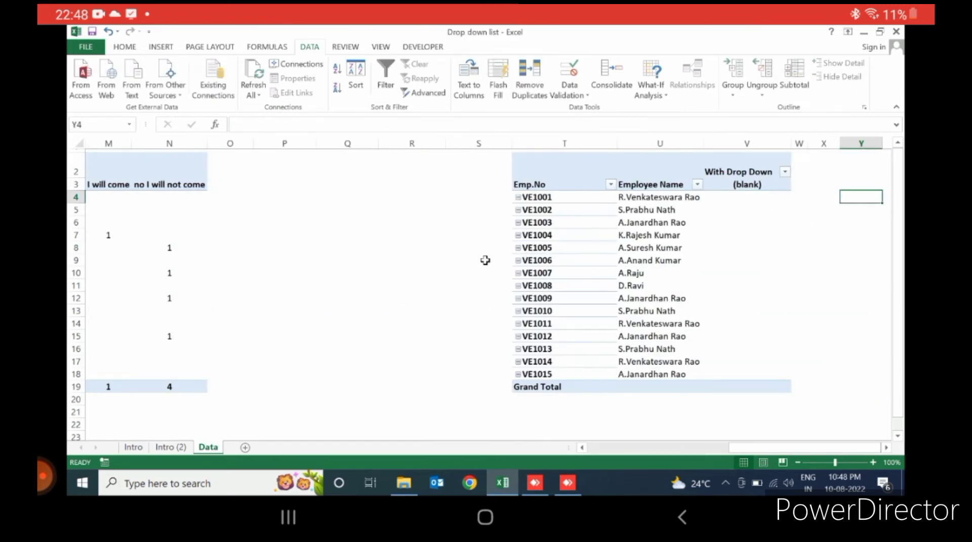
{"action": "right_click", "coordinate": [633, 235]}
{"action": "left_click", "coordinate": [665, 276]}
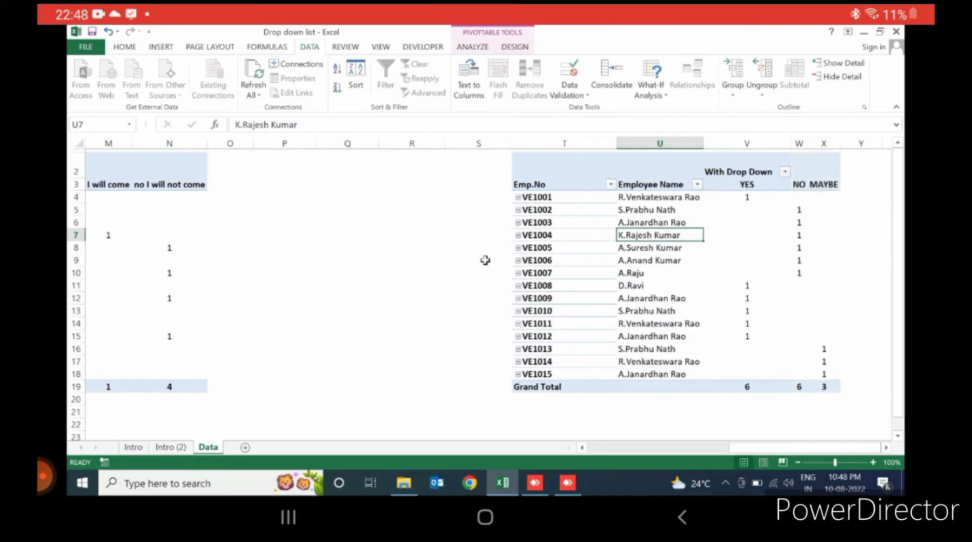
Step: Examine the grand totals under YES, NO and MAYBE in the With Drop Down pivot table
{"action": "key", "text": "Down"}
{"action": "key", "text": "Down"}
{"action": "key", "text": "Down"}
{"action": "key", "text": "Down"}
{"action": "key", "text": "Down"}
{"action": "key", "text": "Down"}
{"action": "key", "text": "Down"}
{"action": "key", "text": "Down"}
{"action": "key", "text": "Down"}
{"action": "key", "text": "Down"}
{"action": "key", "text": "Down"}
{"action": "key", "text": "Down"}
{"action": "key", "text": "Down"}
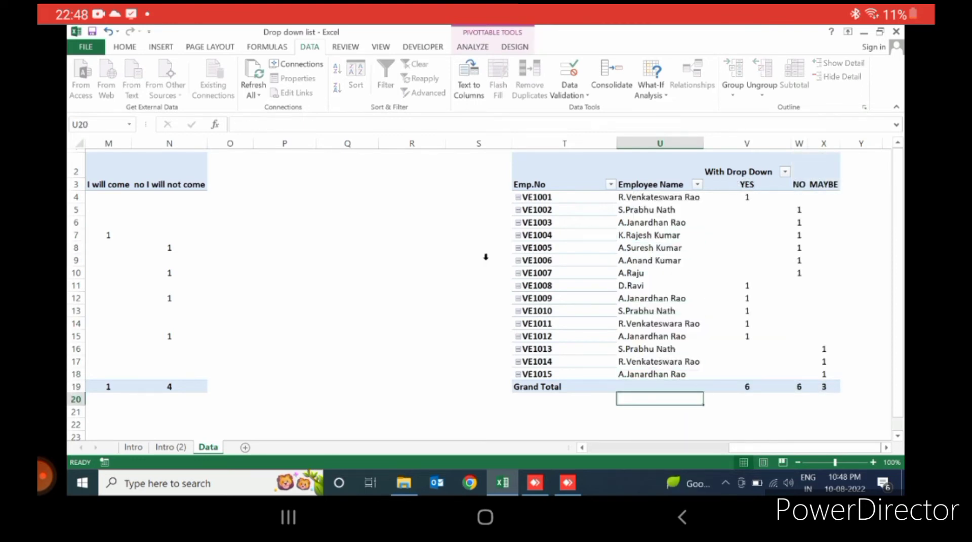
{"action": "key", "text": "Right"}
{"action": "key", "text": "Right"}
{"action": "key", "text": "Right"}
{"action": "key", "text": "Right"}
{"action": "key", "text": "Left"}
{"action": "key", "text": "Left"}
{"action": "key", "text": "Left"}
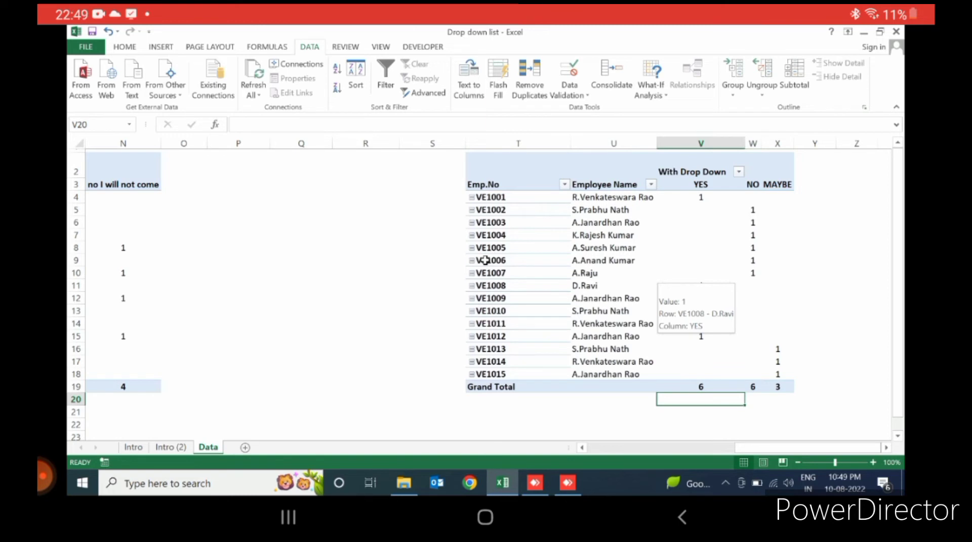
{"action": "key", "text": "Right"}
{"action": "key", "text": "Right"}
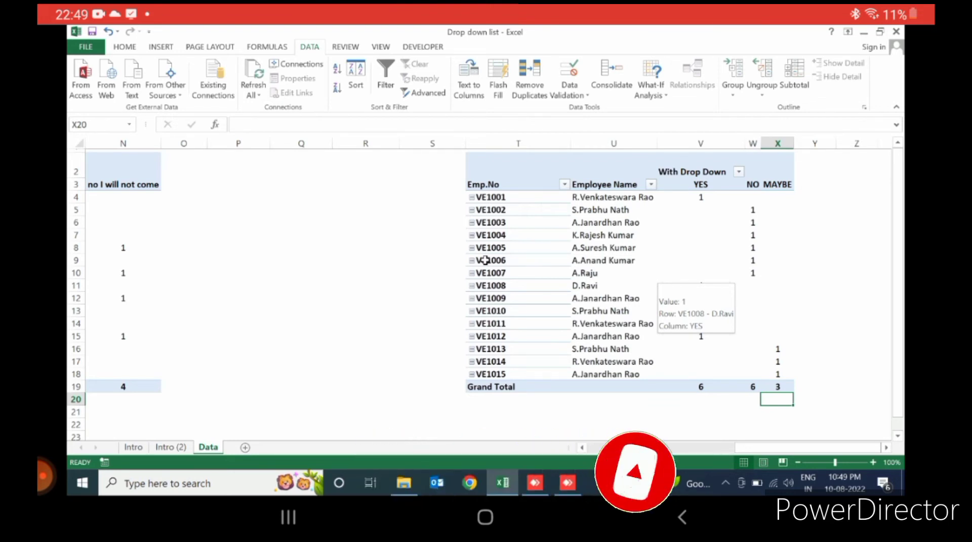
Step: Compare the answer columns of the Without Drop Down pivot table with those of the With Drop Down pivot table
{"action": "key", "text": "Left"}
{"action": "key", "text": "Left"}
{"action": "key", "text": "Left"}
{"action": "key", "text": "Left"}
{"action": "key", "text": "Left"}
{"action": "key", "text": "Left"}
{"action": "key", "text": "Left"}
{"action": "key", "text": "Left"}
{"action": "key", "text": "Left"}
{"action": "key", "text": "Left"}
{"action": "key", "text": "Left"}
{"action": "key", "text": "Left"}
{"action": "key", "text": "Left"}
{"action": "key", "text": "Left"}
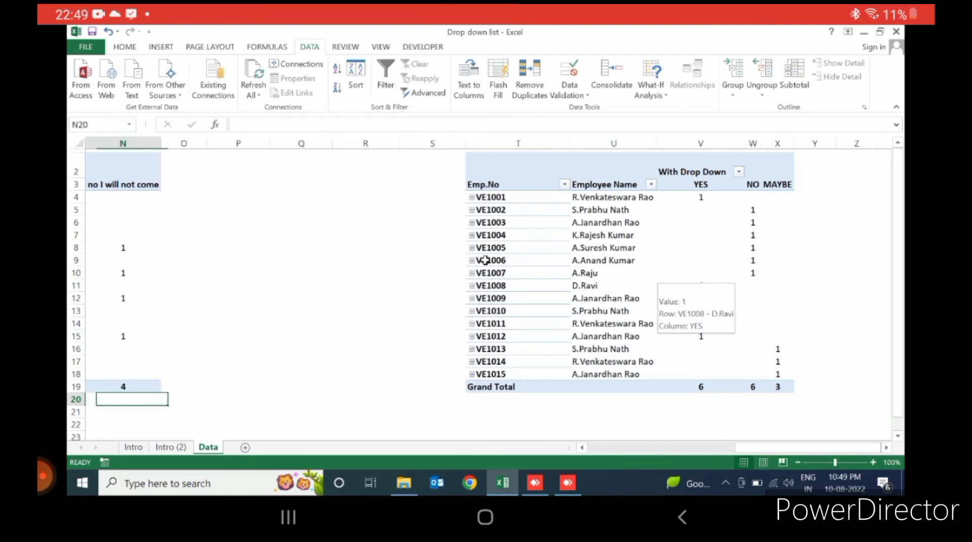
{"action": "key", "text": "Left"}
{"action": "key", "text": "Left"}
{"action": "key", "text": "Left"}
{"action": "key", "text": "Left"}
{"action": "key", "text": "Left"}
{"action": "key", "text": "Left"}
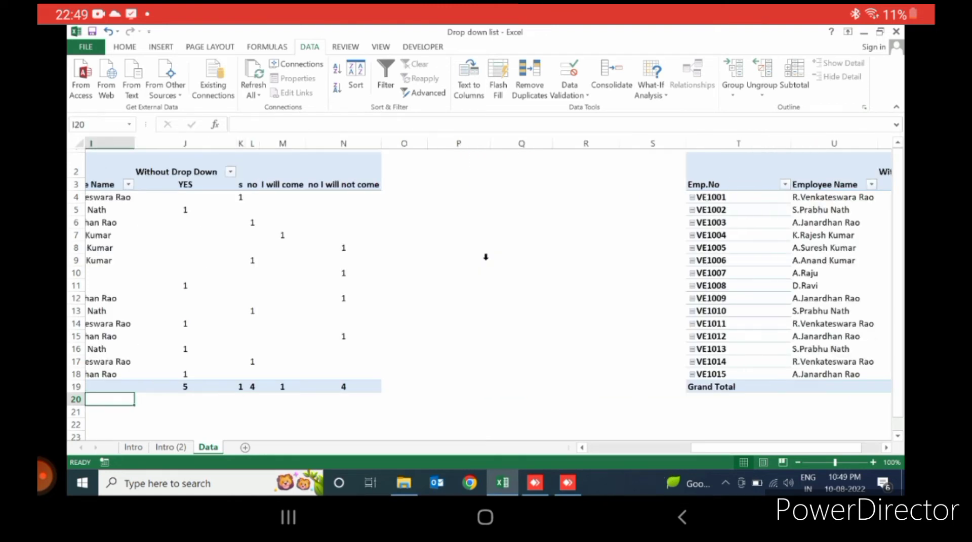
{"action": "key", "text": "Right"}
{"action": "key", "text": "Right"}
{"action": "key", "text": "Right"}
{"action": "key", "text": "Right"}
{"action": "key", "text": "Right"}
{"action": "key", "text": "Right"}
{"action": "key", "text": "Right"}
{"action": "key", "text": "Right"}
{"action": "key", "text": "Right"}
{"action": "key", "text": "Right"}
{"action": "key", "text": "Right"}
{"action": "key", "text": "Right"}
{"action": "key", "text": "Right"}
{"action": "key", "text": "Right"}
{"action": "key", "text": "Right"}
{"action": "key", "text": "Right"}
{"action": "key", "text": "Right"}
{"action": "key", "text": "Right"}
{"action": "key", "text": "Right"}
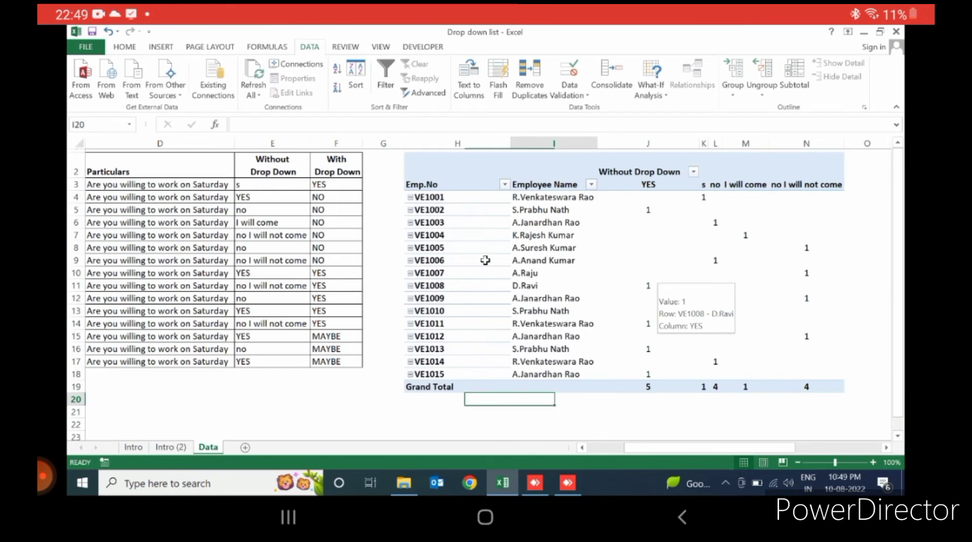
{"action": "key", "text": "Left"}
{"action": "key", "text": "Left"}
{"action": "key", "text": "Left"}
{"action": "key", "text": "Left"}
{"action": "key", "text": "Left"}
{"action": "key", "text": "Left"}
{"action": "key", "text": "Left"}
{"action": "key", "text": "Left"}
{"action": "key", "text": "Left"}
{"action": "key", "text": "Left"}
{"action": "key", "text": "Left"}
{"action": "key", "text": "Left"}
{"action": "key", "text": "Left"}
{"action": "key", "text": "Left"}
{"action": "key", "text": "Left"}
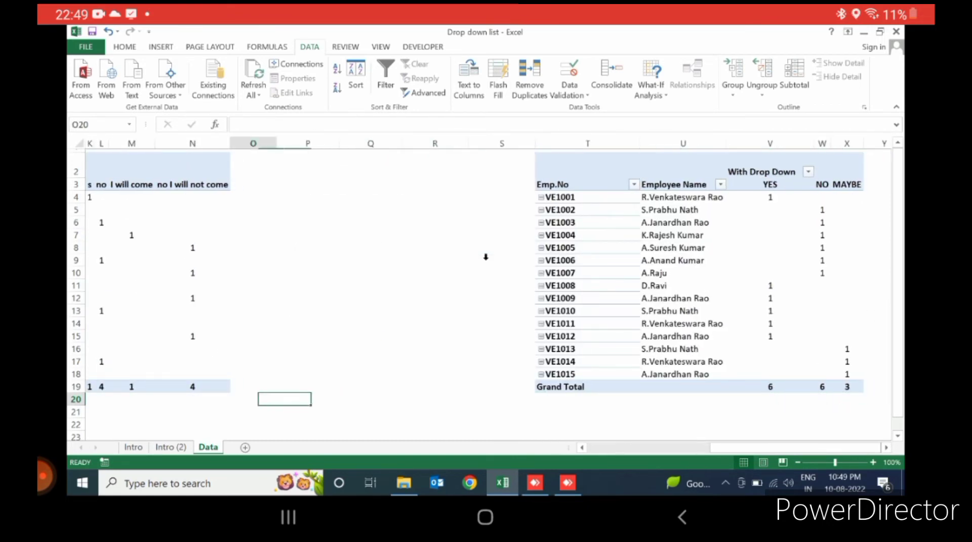
Step: Examine the grand totals of the scattered YES, s, no and I will come answers, then return to the source table
{"action": "key", "text": "Right"}
{"action": "key", "text": "Right"}
{"action": "key", "text": "Right"}
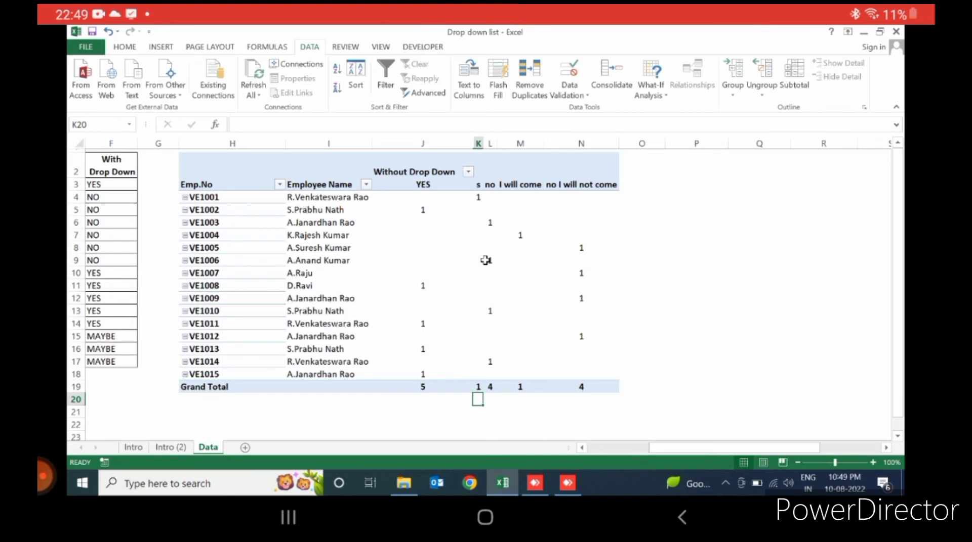
{"action": "key", "text": "Left"}
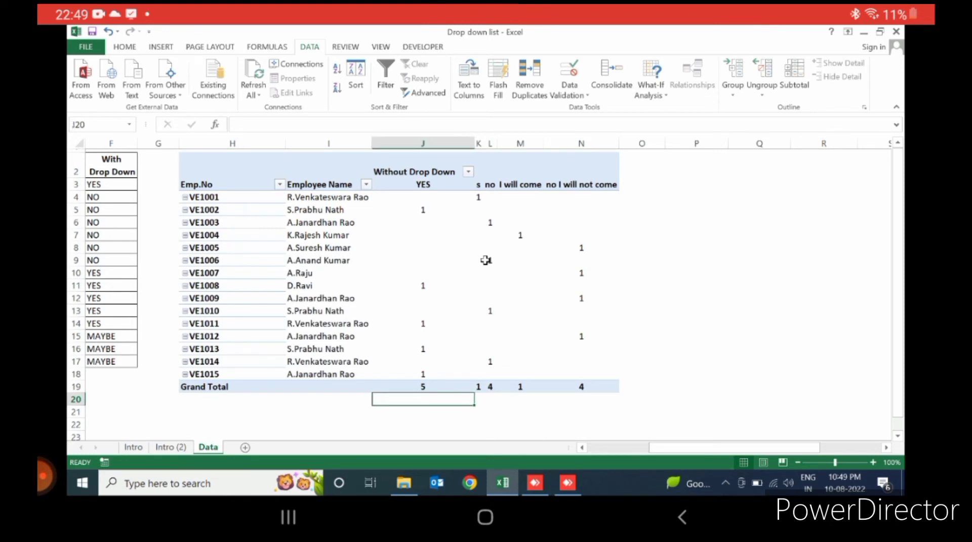
{"action": "key", "text": "Left"}
{"action": "key", "text": "Right"}
{"action": "key", "text": "Right"}
{"action": "key", "text": "Right"}
{"action": "key", "text": "Right"}
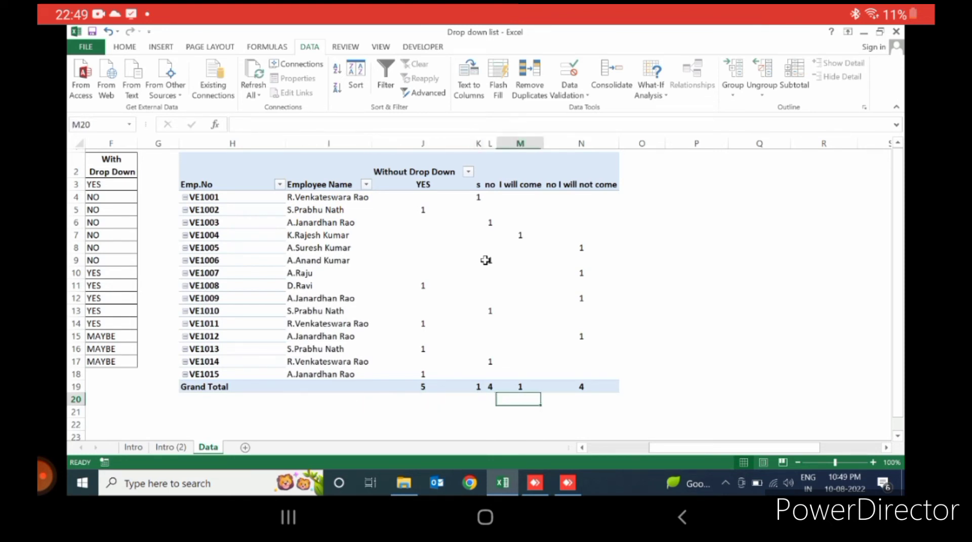
{"action": "key", "text": "Left"}
{"action": "key", "text": "Left"}
{"action": "key", "text": "Home"}
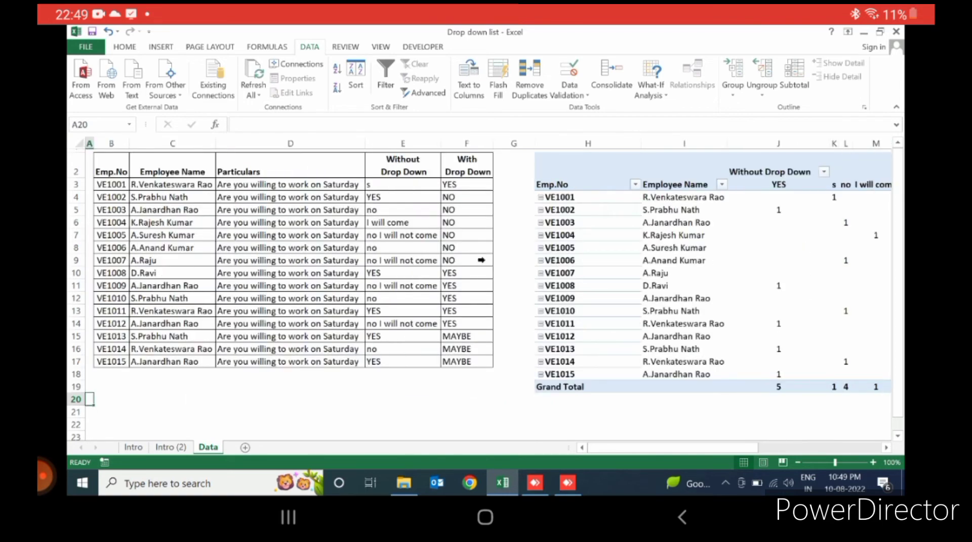
Step: Try to enter the free text "no I don't want" in the first With Drop Down cell, F3
{"action": "key", "text": "Up"}
{"action": "key", "text": "Up"}
{"action": "key", "text": "Up"}
{"action": "key", "text": "Up"}
{"action": "key", "text": "Up"}
{"action": "key", "text": "Up"}
{"action": "key", "text": "Up"}
{"action": "key", "text": "Up"}
{"action": "key", "text": "Up"}
{"action": "key", "text": "Up"}
{"action": "key", "text": "Up"}
{"action": "key", "text": "Up"}
{"action": "key", "text": "Up"}
{"action": "key", "text": "Up"}
{"action": "key", "text": "Up"}
{"action": "key", "text": "Up"}
{"action": "key", "text": "Up"}
{"action": "key", "text": "Up"}
{"action": "key", "text": "Up"}
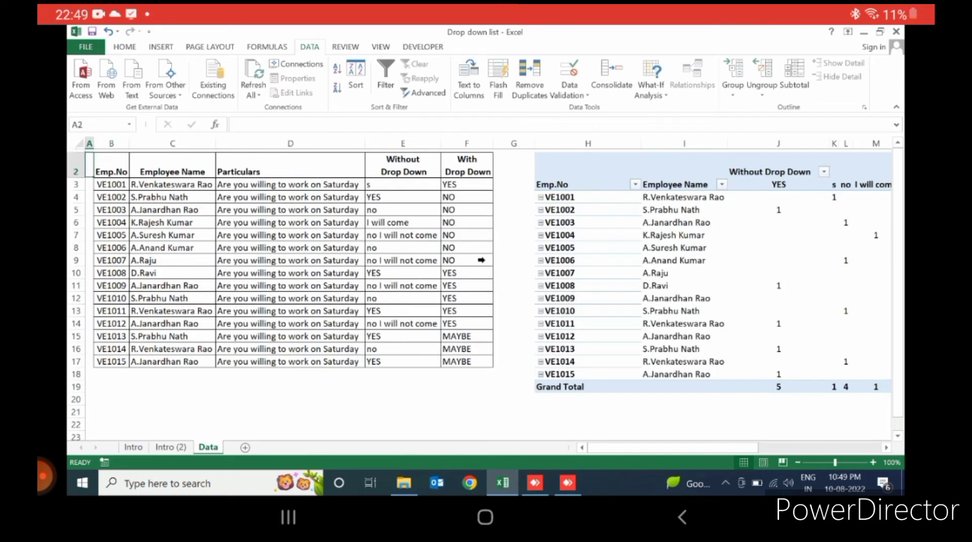
{"action": "key", "text": "Down"}
{"action": "key", "text": "Down"}
{"action": "key", "text": "Down"}
{"action": "key", "text": "Right"}
{"action": "key", "text": "Right"}
{"action": "key", "text": "Right"}
{"action": "key", "text": "Right"}
{"action": "key", "text": "Right"}
{"action": "key", "text": "Up"}
{"action": "key", "text": "Up"}
{"action": "key", "text": "Up"}
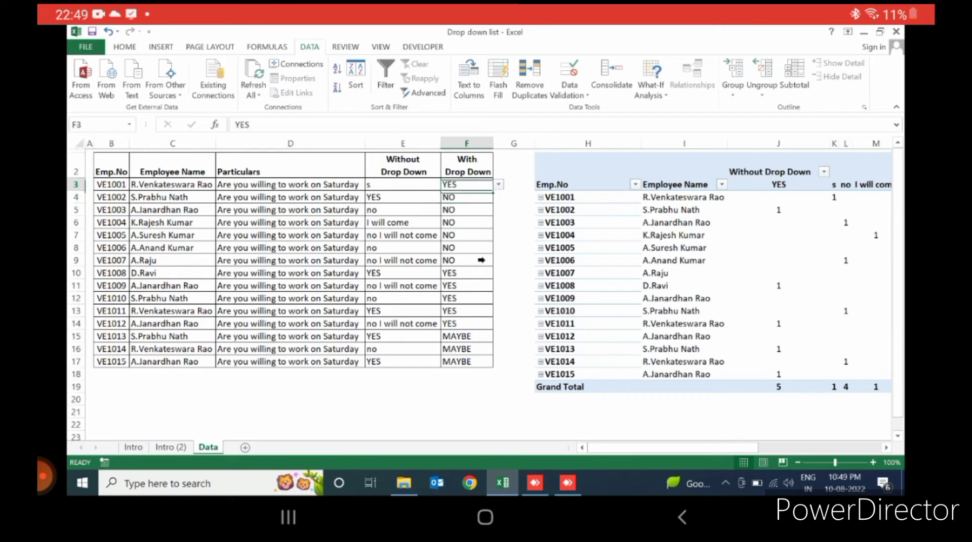
{"action": "key", "text": "Down"}
{"action": "key", "text": "Down"}
{"action": "type", "text": "no"}
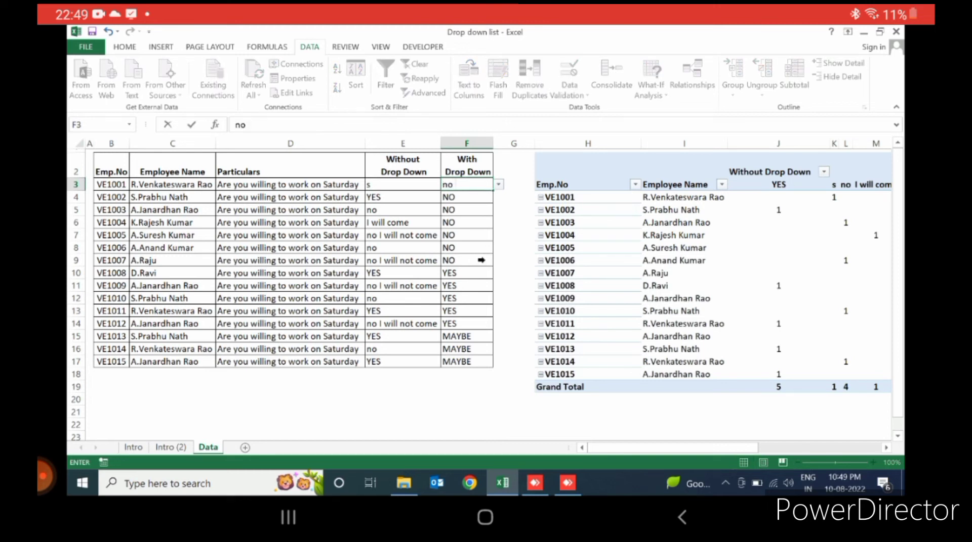
{"action": "type", "text": " I don't want"}
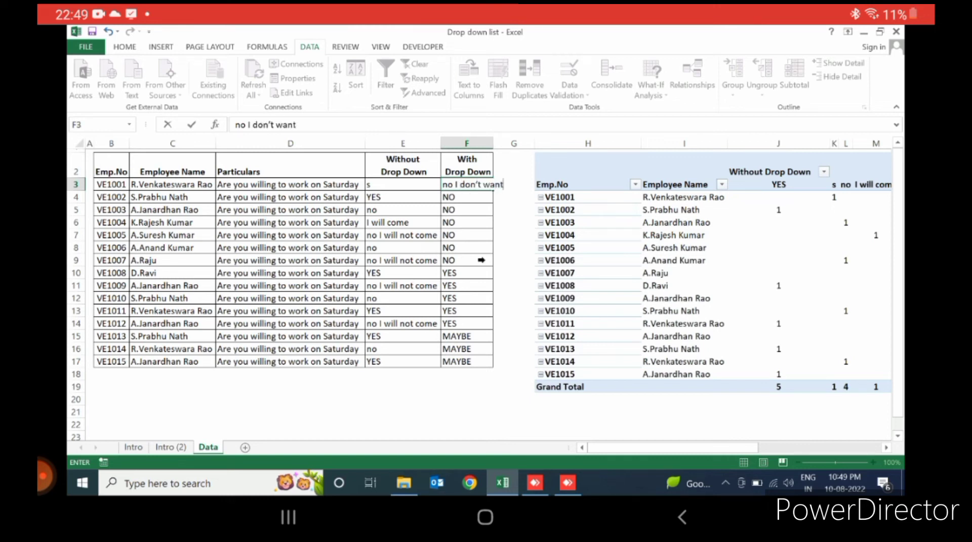
{"action": "key", "text": "Return"}
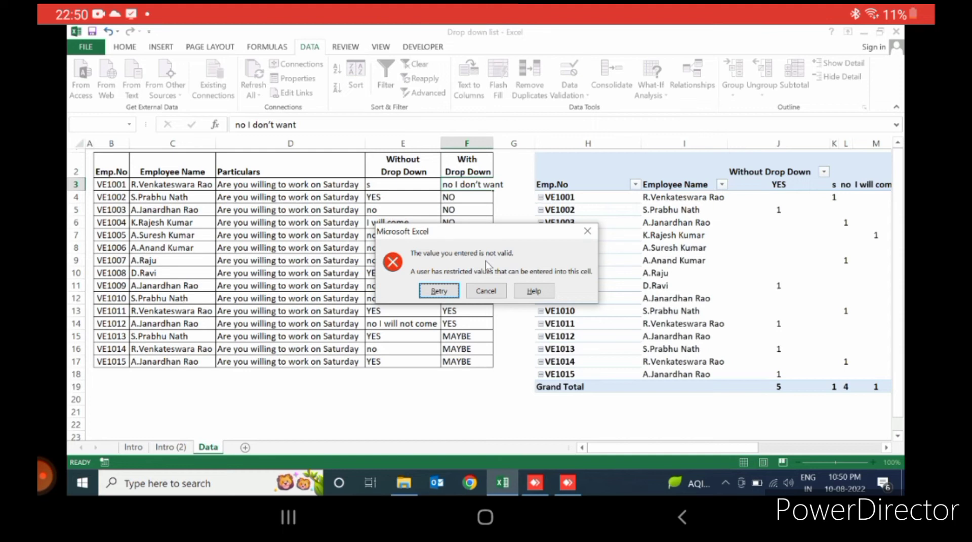
{"action": "key", "text": "Escape"}
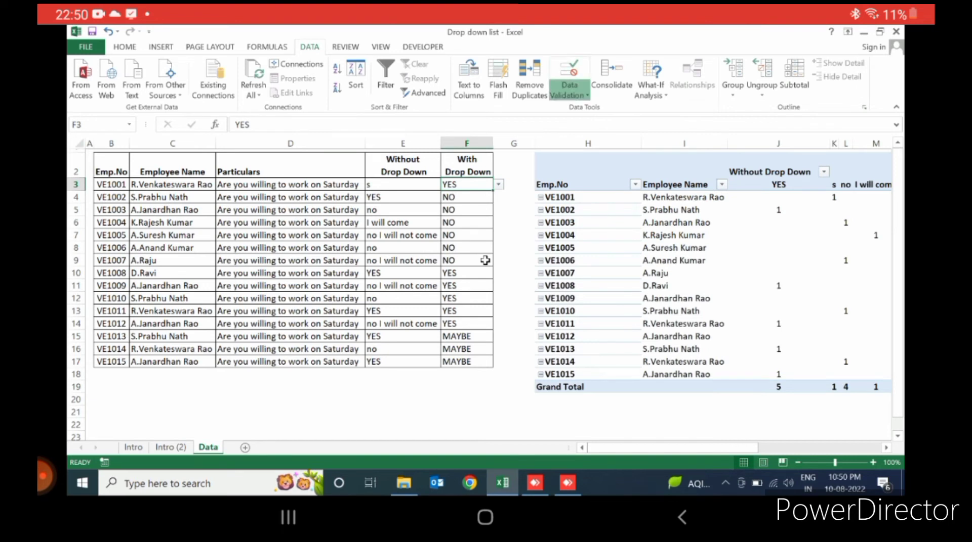
Step: Review the Stop, Warning and Information error alert styles in the data validation of cell F3, keeping Stop
{"action": "left_click", "coordinate": [567, 95]}
{"action": "key", "text": "Return"}
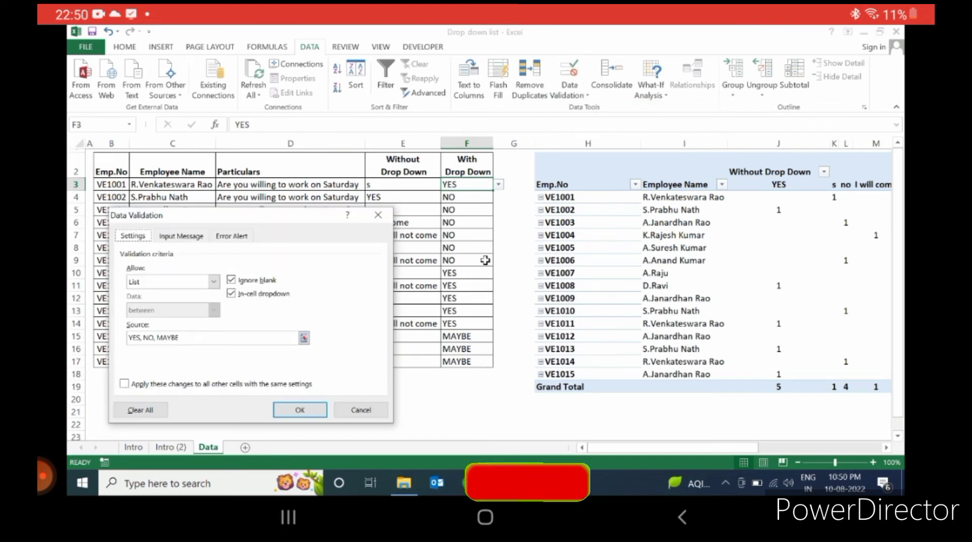
{"action": "key", "text": "Right"}
{"action": "key", "text": "Right"}
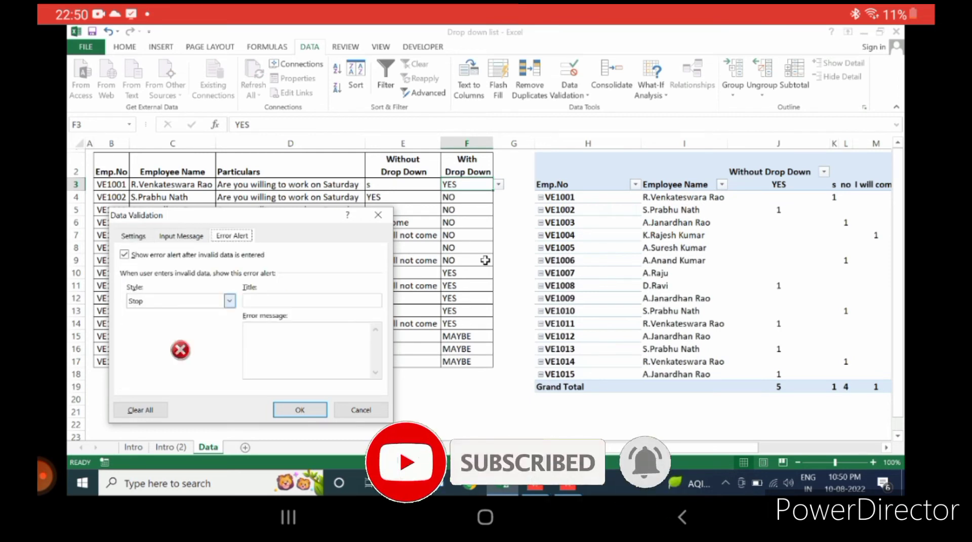
{"action": "left_click", "coordinate": [229, 301]}
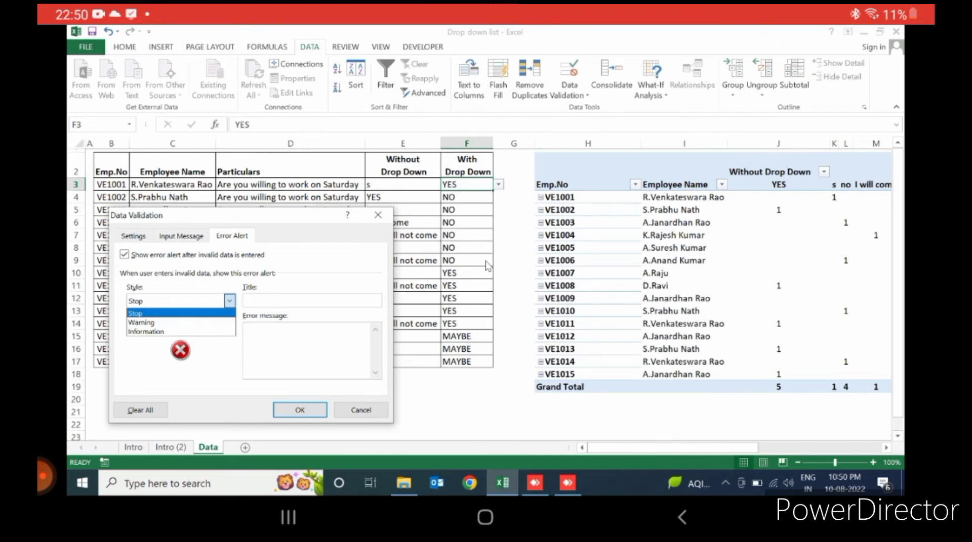
{"action": "key", "text": "Down"}
{"action": "key", "text": "Down"}
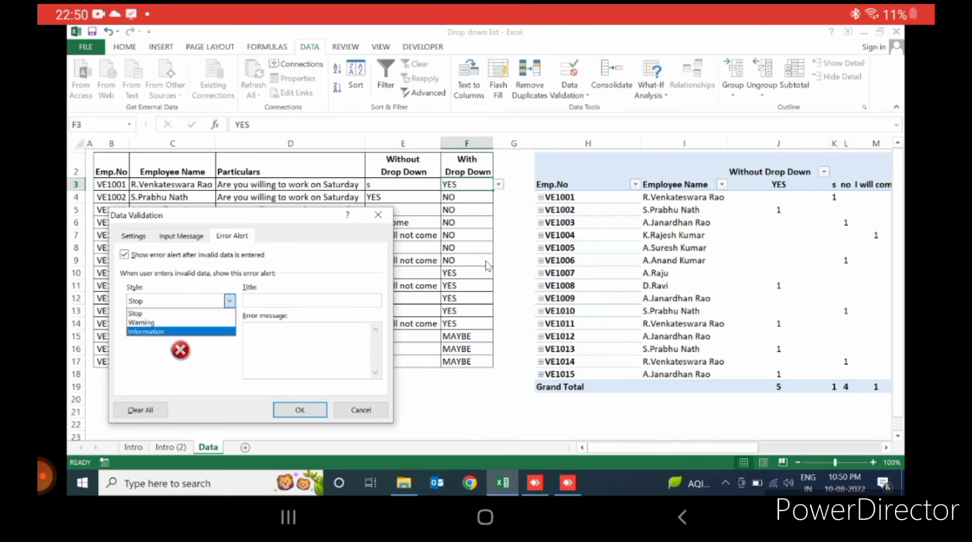
{"action": "key", "text": "Up"}
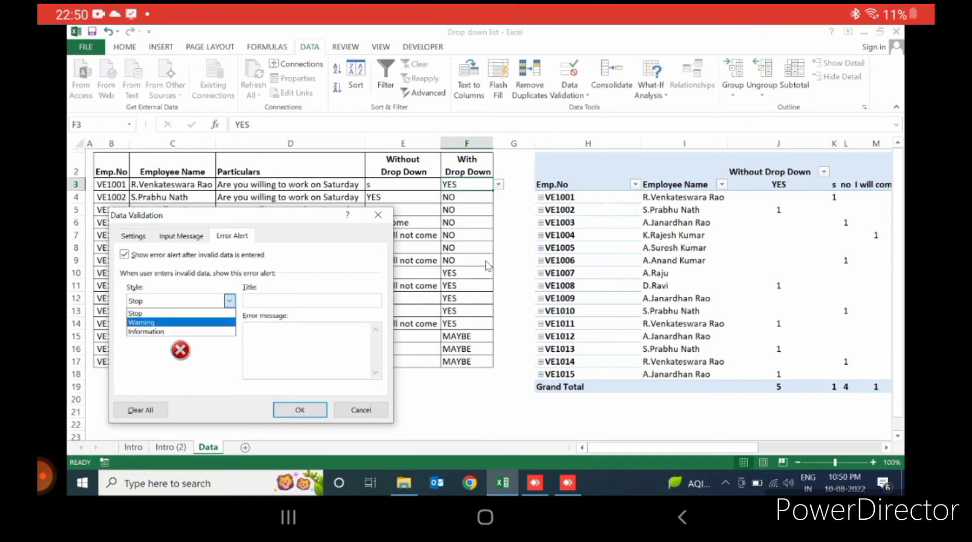
{"action": "key", "text": "Up"}
{"action": "key", "text": "Return"}
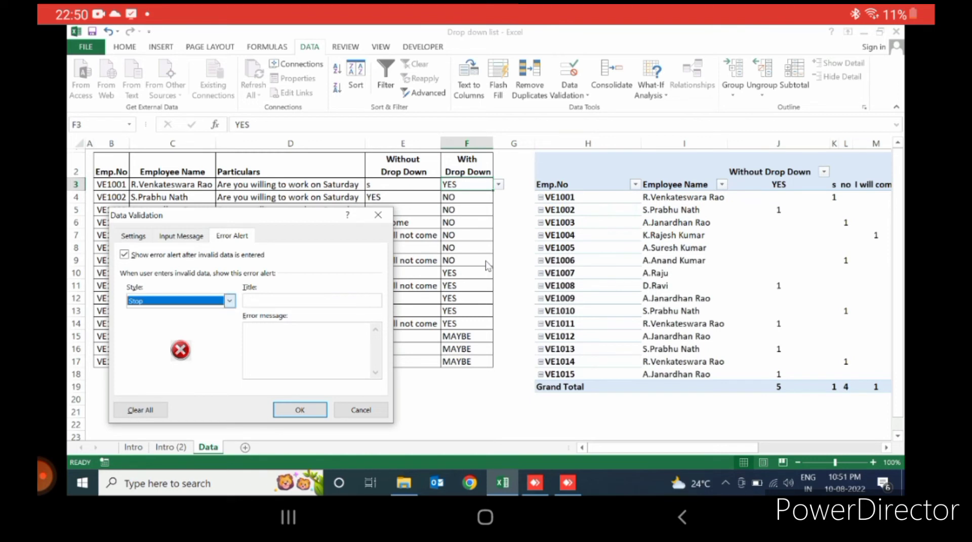
Step: Switch the error alert style to Warning and back to Stop
{"action": "key", "text": "alt+Down"}
{"action": "key", "text": "Down"}
{"action": "key", "text": "Return"}
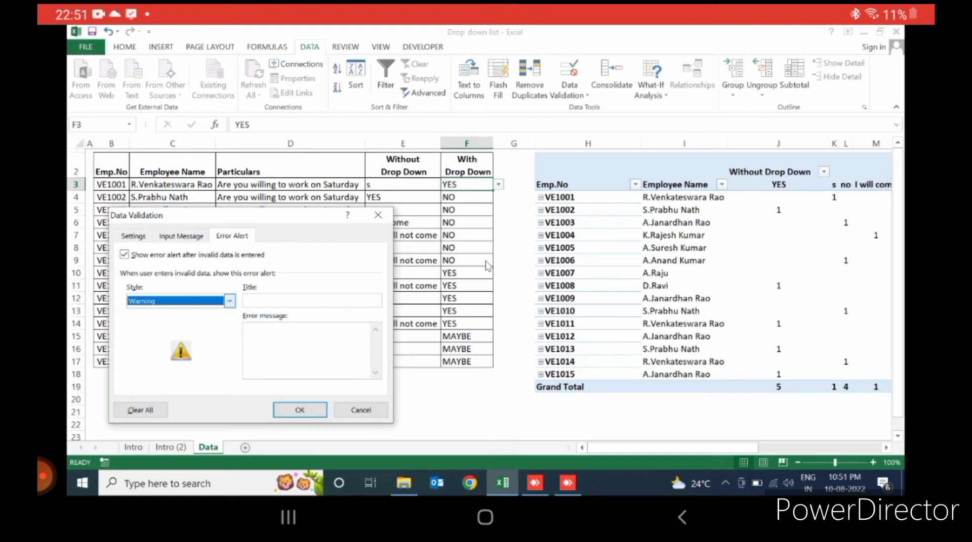
{"action": "left_click", "coordinate": [229, 301]}
{"action": "key", "text": "Return"}
{"action": "key", "text": "Tab"}
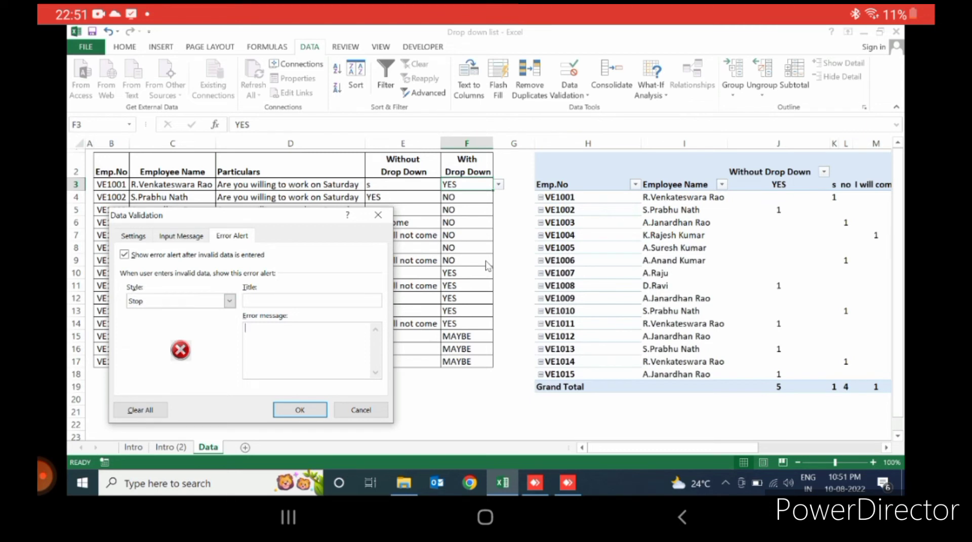
Step: Set the validation error message of cell F3 to "Selct from list" and apply it
{"action": "left_click", "coordinate": [304, 344]}
{"action": "type", "text": "Selct from list"}
{"action": "key", "text": "Return"}
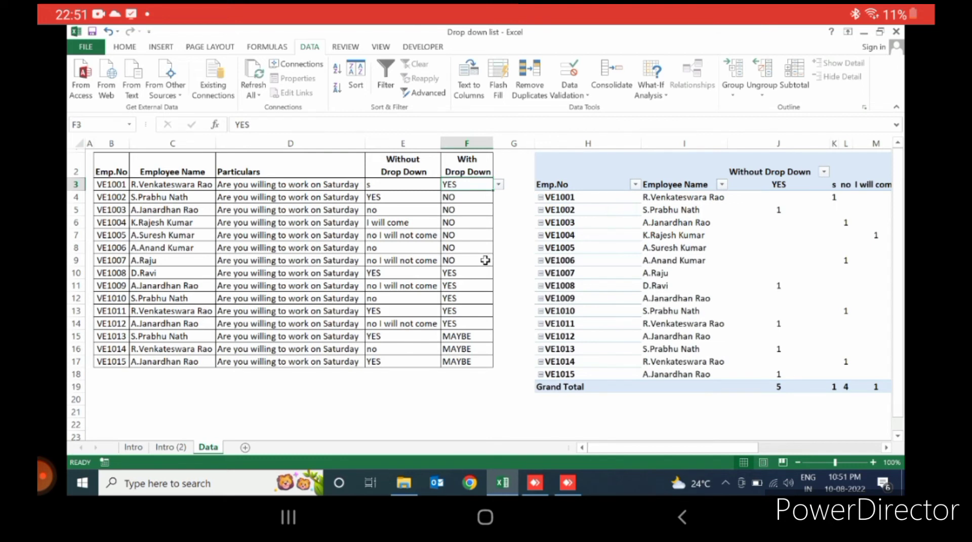
Step: Try to enter "no I" in cell F3 to test the custom error message, then cancel the entry
{"action": "type", "text": "no I"}
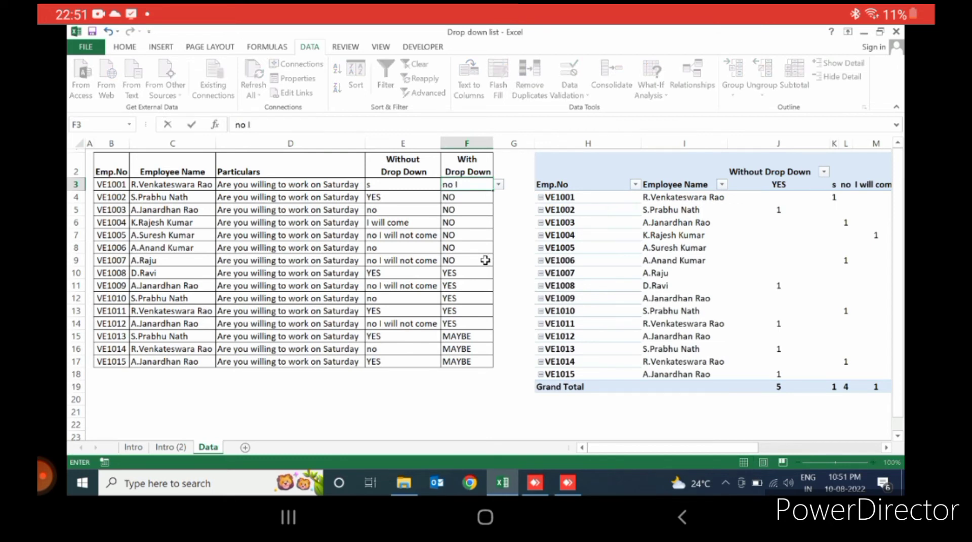
{"action": "key", "text": "Return"}
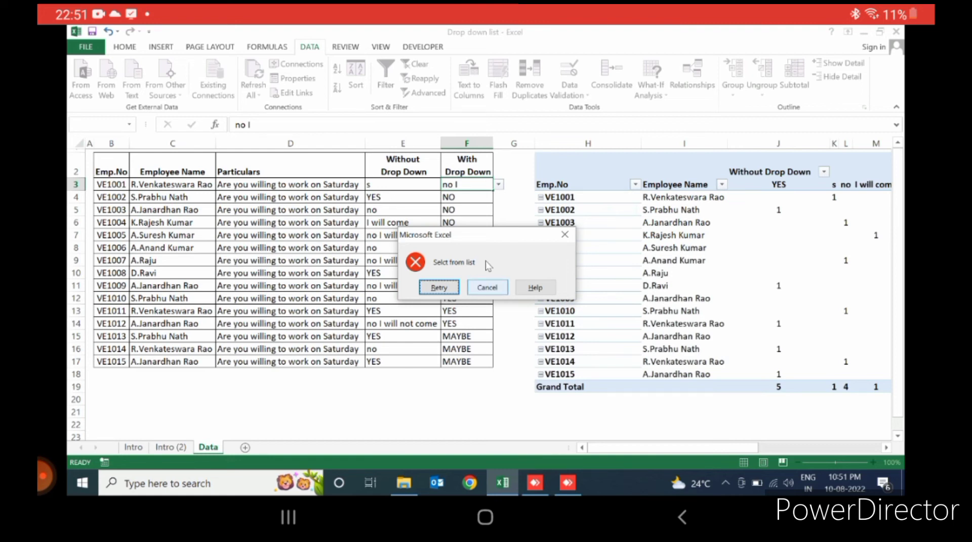
{"action": "key", "text": "Escape"}
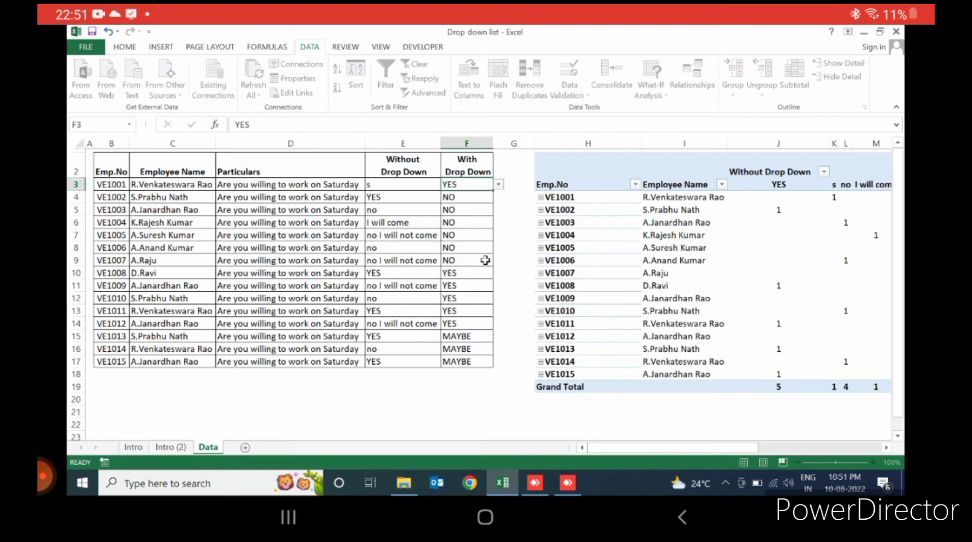
Step: Clear all data validation settings from the With Drop Down cells F3:F17
{"action": "key", "text": "shift+Down"}
{"action": "key", "text": "shift+Down"}
{"action": "key", "text": "shift+Down"}
{"action": "key", "text": "shift+Down"}
{"action": "key", "text": "shift+Down"}
{"action": "key", "text": "shift+Down"}
{"action": "key", "text": "shift+Down"}
{"action": "key", "text": "shift+Down"}
{"action": "key", "text": "shift+Down"}
{"action": "key", "text": "shift+Down"}
{"action": "key", "text": "shift+Down"}
{"action": "key", "text": "shift+Down"}
{"action": "key", "text": "shift+Down"}
{"action": "key", "text": "shift+Down"}
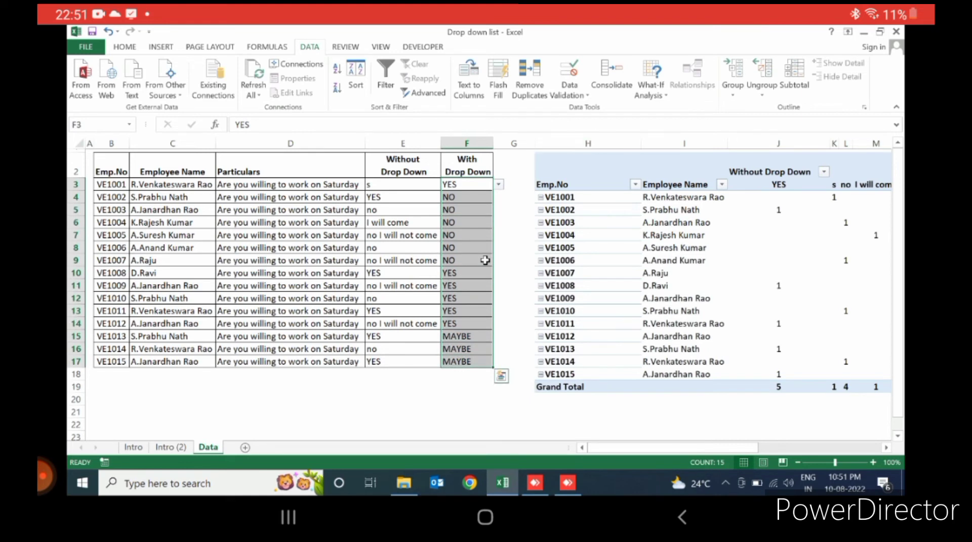
{"action": "key", "text": "alt+a"}
{"action": "key", "text": "v"}
{"action": "key", "text": "v"}
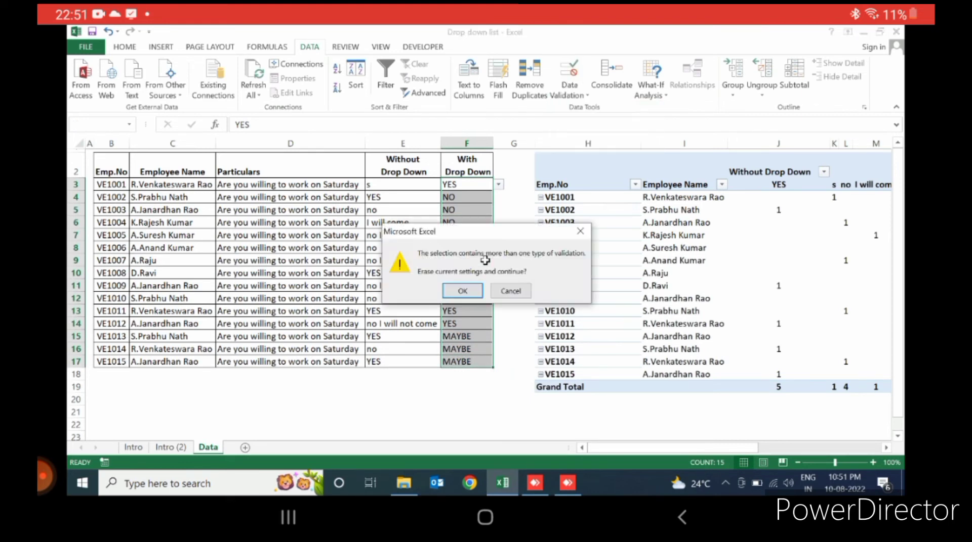
{"action": "key", "text": "Return"}
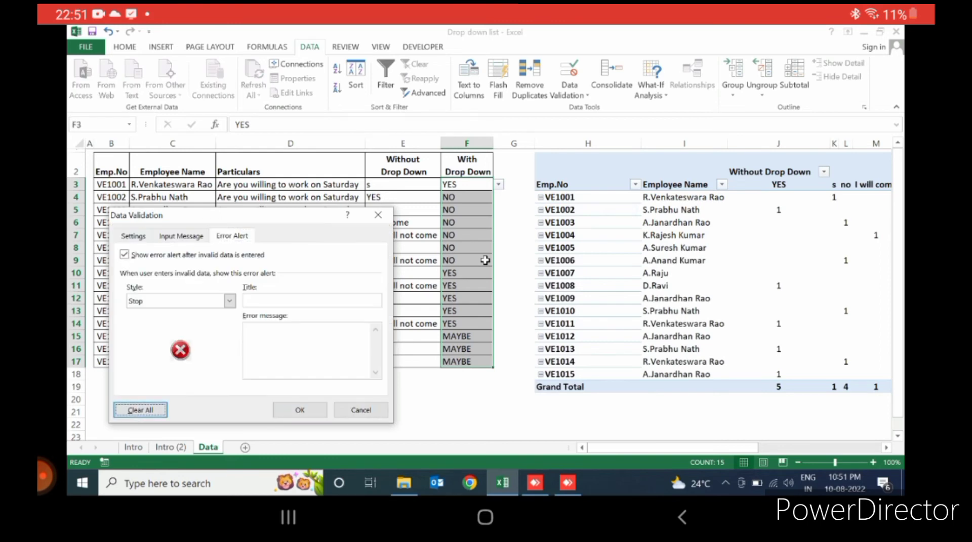
{"action": "key", "text": "Return"}
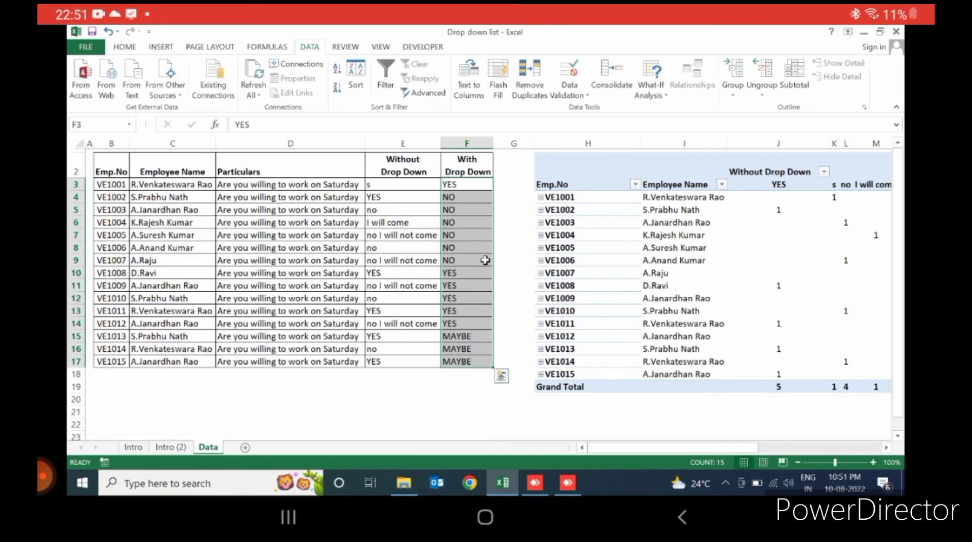
Step: Delete all answers in the With Drop Down cells F3:F17
{"action": "key", "text": "Delete"}
{"action": "key", "text": "Up"}
{"action": "key", "text": "Down"}
{"action": "key", "text": "Down"}
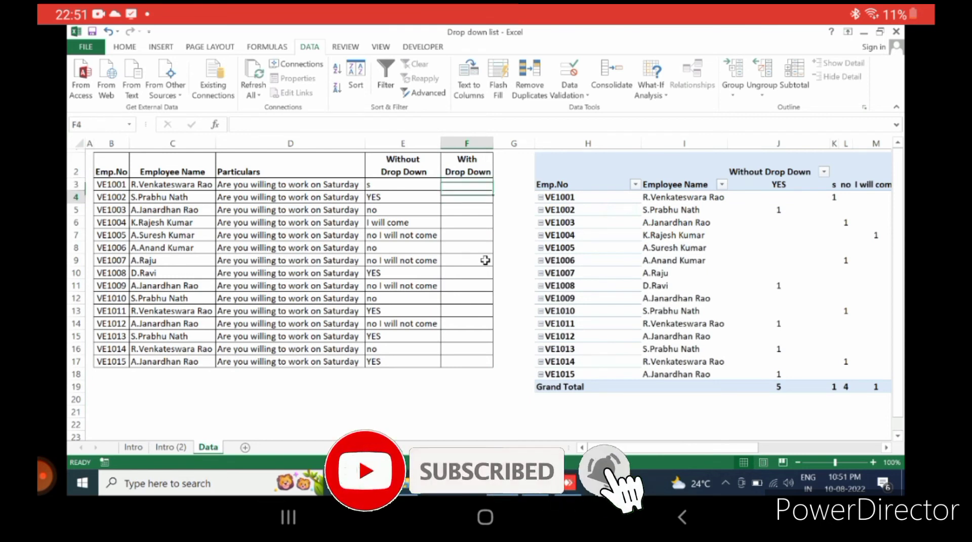
{"action": "key", "text": "Up"}
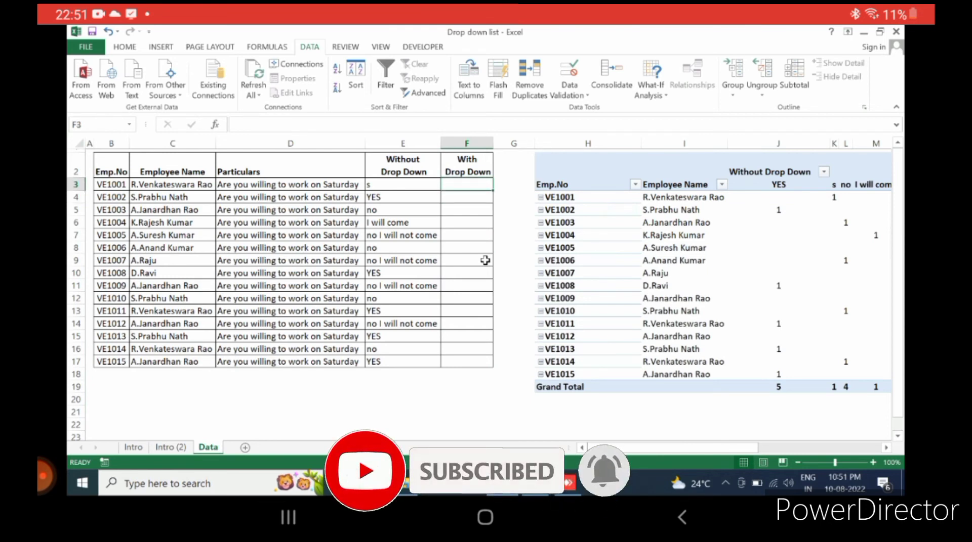
Step: Enter the list values YES, NO and MayBE in cells H21 to H23 below the pivot table
{"action": "key", "text": "Down"}
{"action": "key", "text": "Down"}
{"action": "key", "text": "Down"}
{"action": "key", "text": "Down"}
{"action": "key", "text": "Down"}
{"action": "key", "text": "Down"}
{"action": "key", "text": "Down"}
{"action": "key", "text": "Down"}
{"action": "key", "text": "Down"}
{"action": "key", "text": "Down"}
{"action": "key", "text": "Down"}
{"action": "key", "text": "Down"}
{"action": "key", "text": "Down"}
{"action": "key", "text": "Down"}
{"action": "key", "text": "Down"}
{"action": "key", "text": "Down"}
{"action": "key", "text": "Down"}
{"action": "key", "text": "Down"}
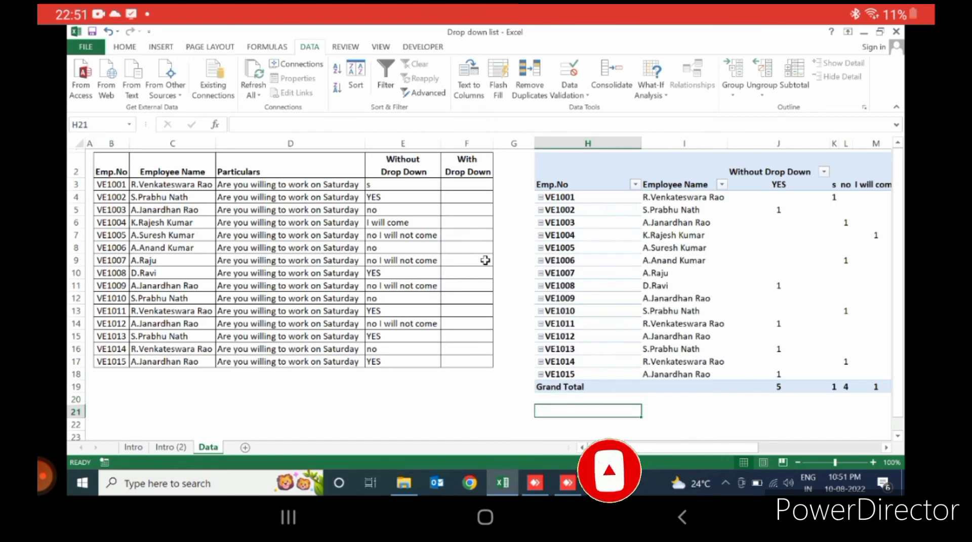
{"action": "type", "text": "YES"}
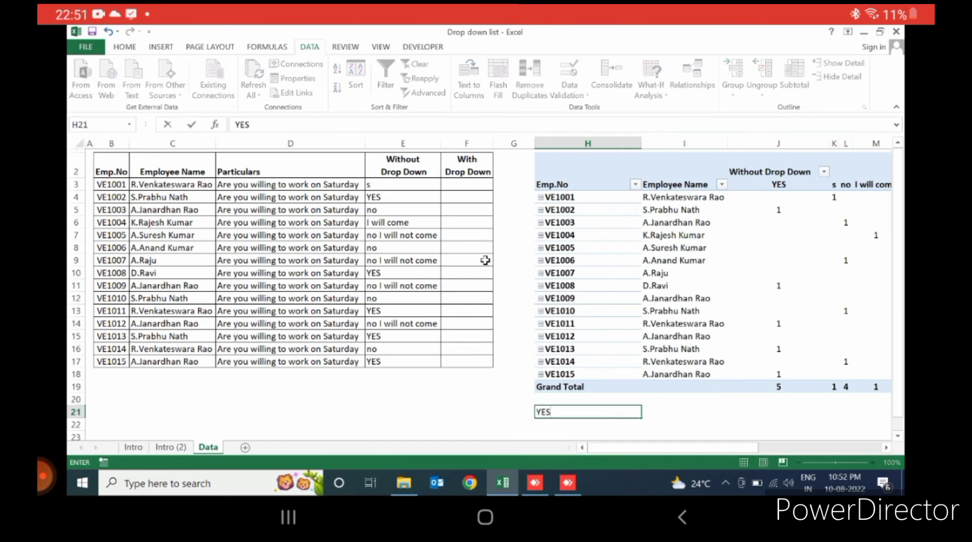
{"action": "key", "text": "Return"}
{"action": "type", "text": "NO"}
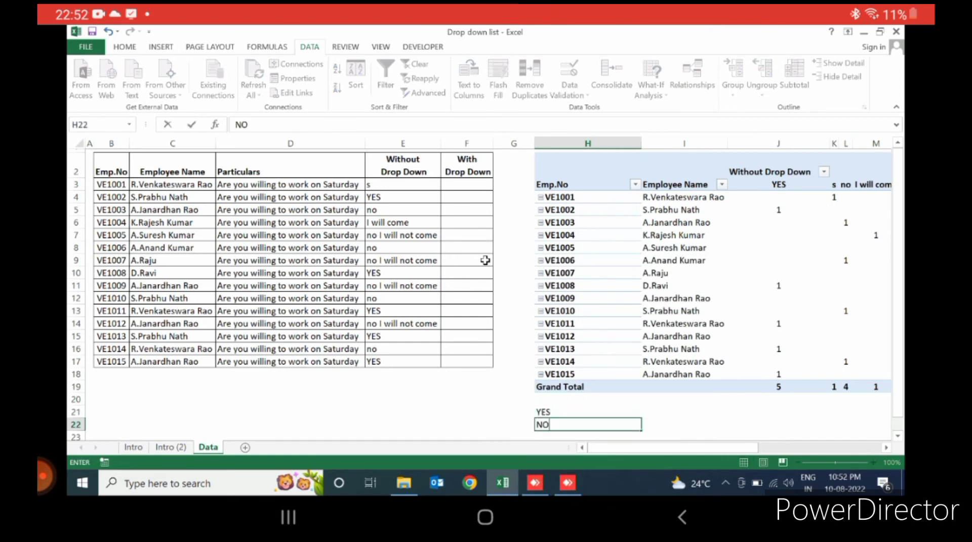
{"action": "key", "text": "Return"}
{"action": "type", "text": "Ma"}
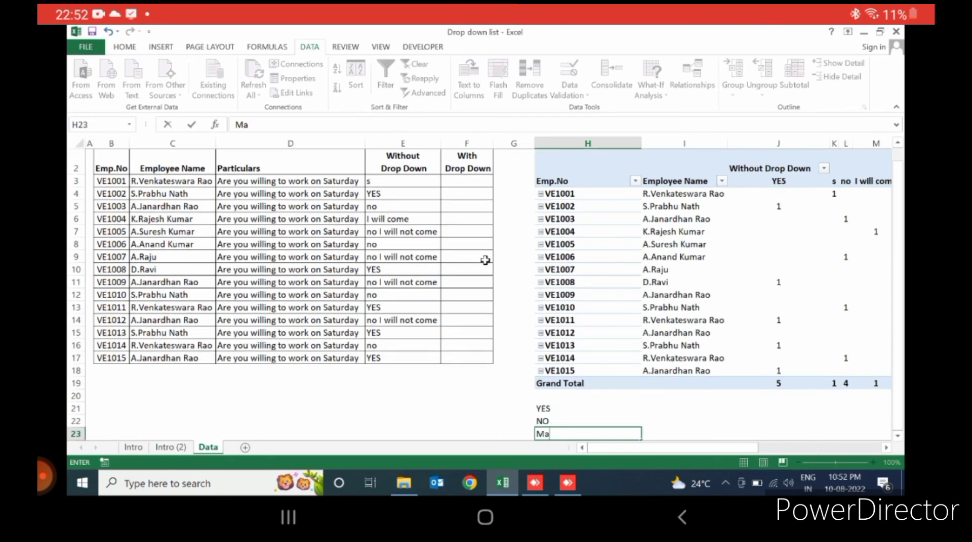
{"action": "type", "text": "yBE"}
{"action": "key", "text": "Return"}
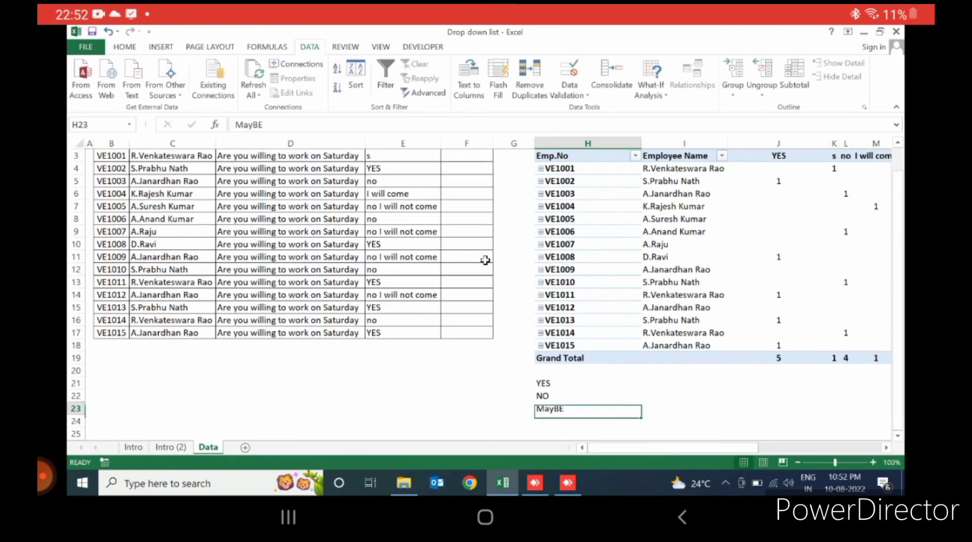
Step: Apply list data validation to cell F3 with the source =$H$21:$H$23
{"action": "key", "text": "Up"}
{"action": "key", "text": "Up"}
{"action": "key", "text": "Up"}
{"action": "key", "text": "Up"}
{"action": "key", "text": "Up"}
{"action": "key", "text": "Up"}
{"action": "key", "text": "Up"}
{"action": "key", "text": "Up"}
{"action": "key", "text": "Up"}
{"action": "key", "text": "Up"}
{"action": "key", "text": "Up"}
{"action": "key", "text": "Up"}
{"action": "key", "text": "Up"}
{"action": "key", "text": "Up"}
{"action": "key", "text": "Up"}
{"action": "key", "text": "Up"}
{"action": "key", "text": "Up"}
{"action": "key", "text": "Up"}
{"action": "key", "text": "Up"}
{"action": "key", "text": "Up"}
{"action": "key", "text": "Up"}
{"action": "key", "text": "Up"}
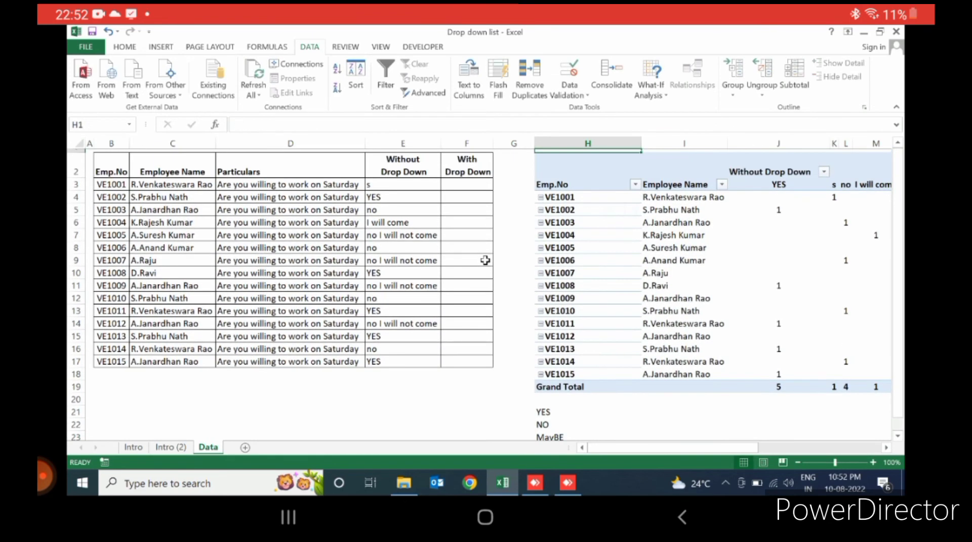
{"action": "key", "text": "Down"}
{"action": "key", "text": "Left"}
{"action": "key", "text": "Left"}
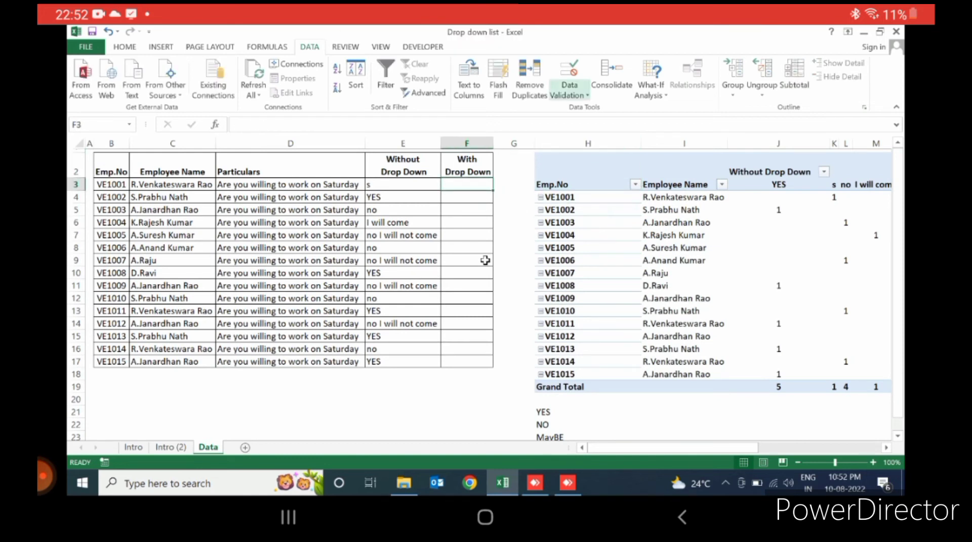
{"action": "left_click", "coordinate": [568, 95]}
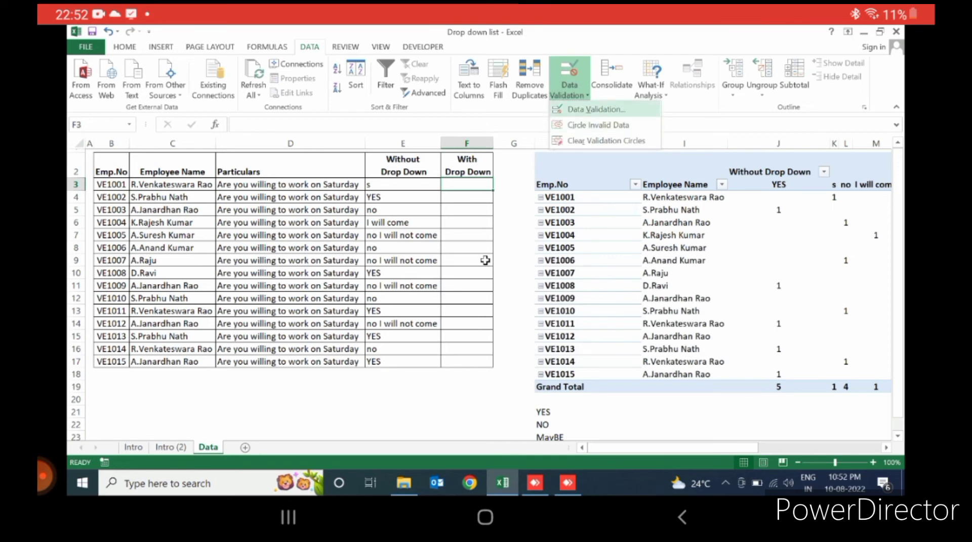
{"action": "left_click", "coordinate": [595, 109]}
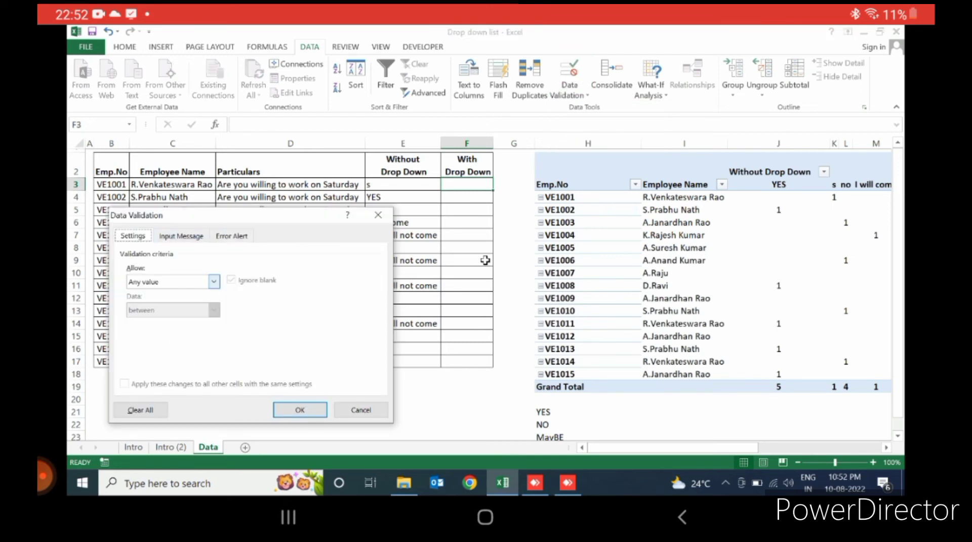
{"action": "left_click", "coordinate": [213, 281]}
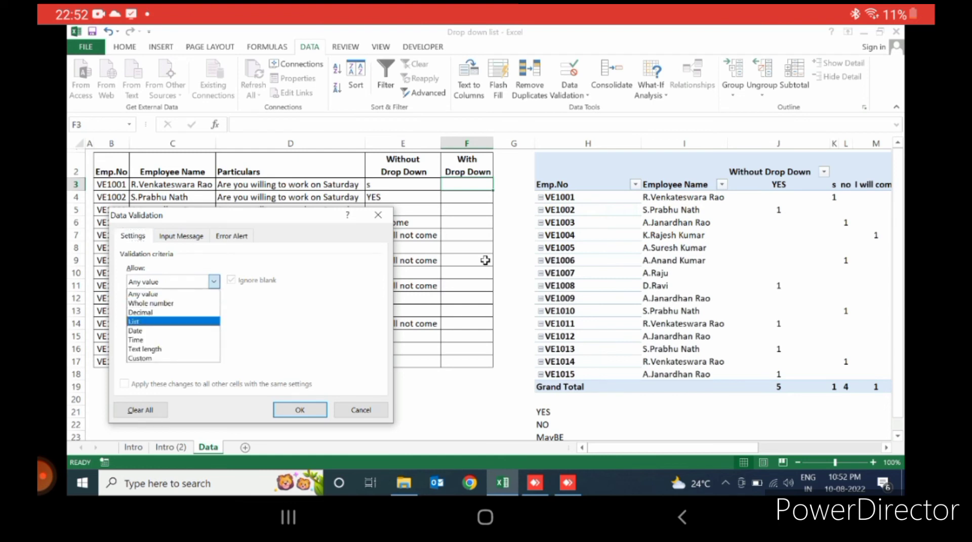
{"action": "left_click", "coordinate": [134, 321]}
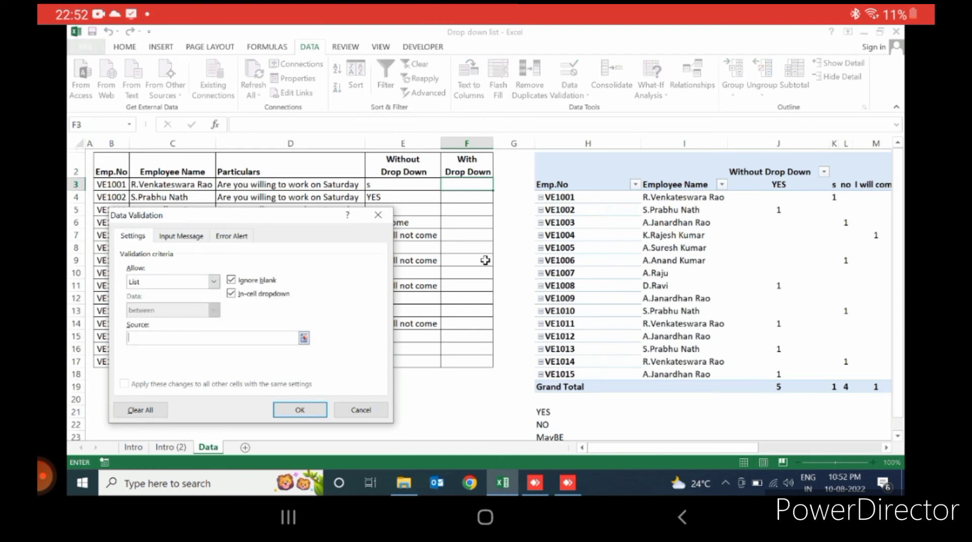
{"action": "left_click_drag", "start_coordinate": [557, 412], "coordinate": [632, 436]}
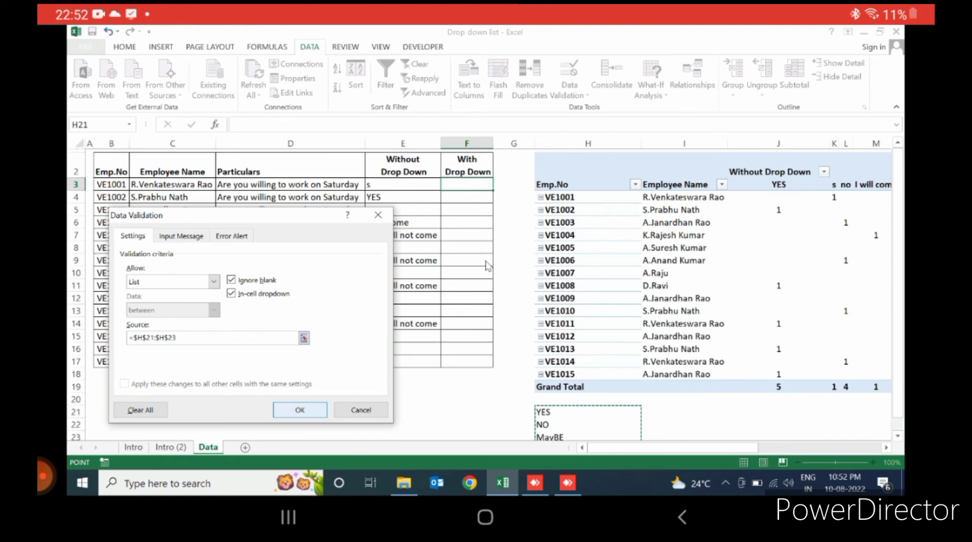
{"action": "key", "text": "Return"}
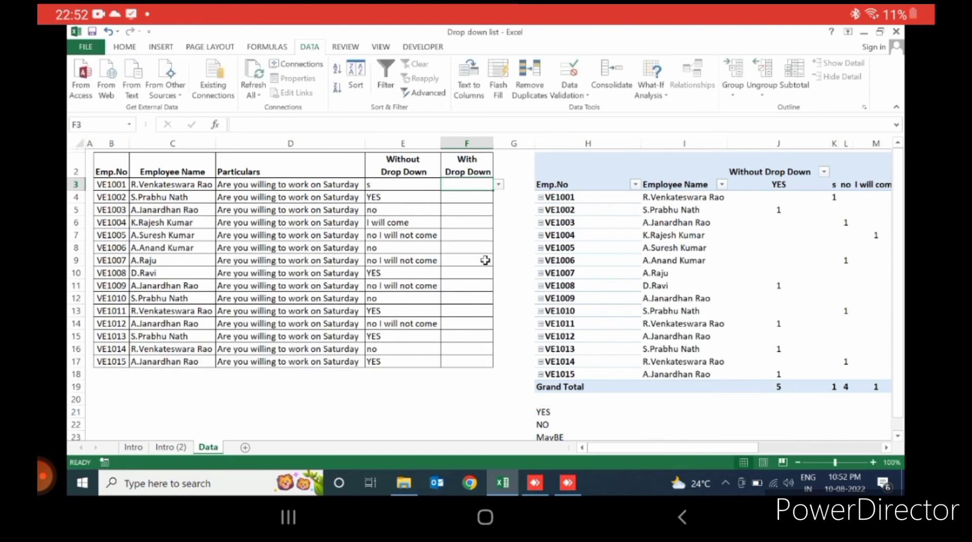
Step: Choose YES from the drop-down list in F3 and fill it down to F7
{"action": "key", "text": "alt+Down"}
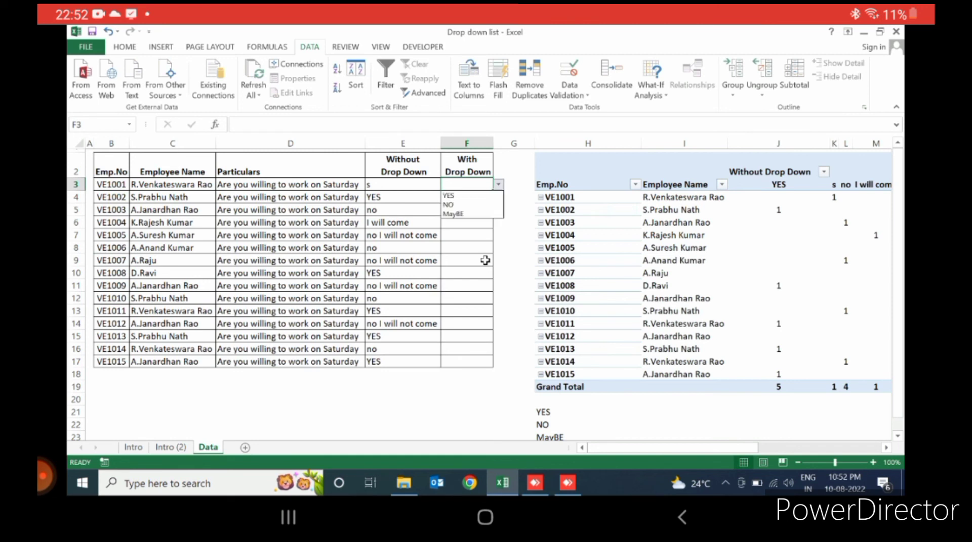
{"action": "key", "text": "Down"}
{"action": "key", "text": "Return"}
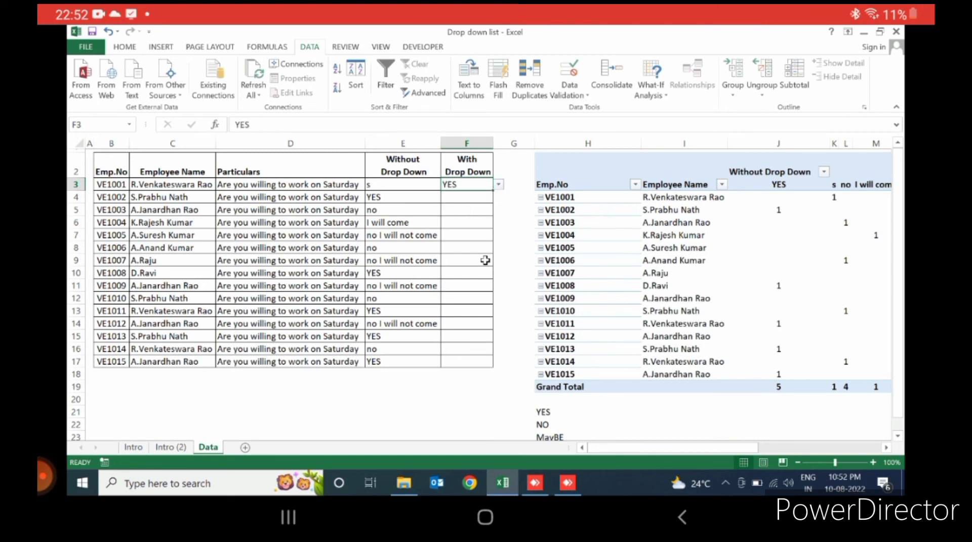
{"action": "key", "text": "shift+Down"}
{"action": "key", "text": "shift+Down"}
{"action": "key", "text": "shift+Down"}
{"action": "key", "text": "shift+Down"}
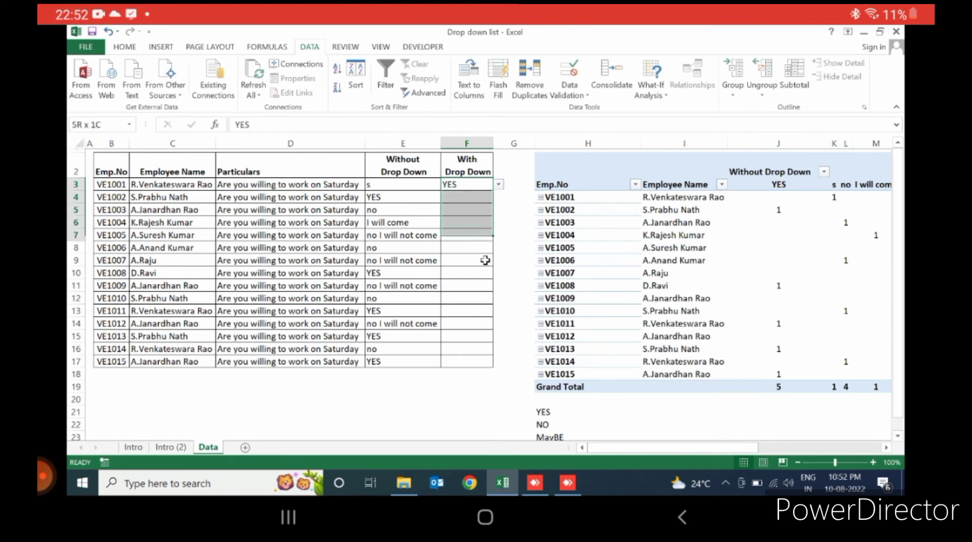
{"action": "key", "text": "ctrl+d"}
Step: Choose NO from the drop-down list in F7 and fill it down to F13
{"action": "key", "text": "Down"}
{"action": "key", "text": "Down"}
{"action": "key", "text": "Down"}
{"action": "key", "text": "Down"}
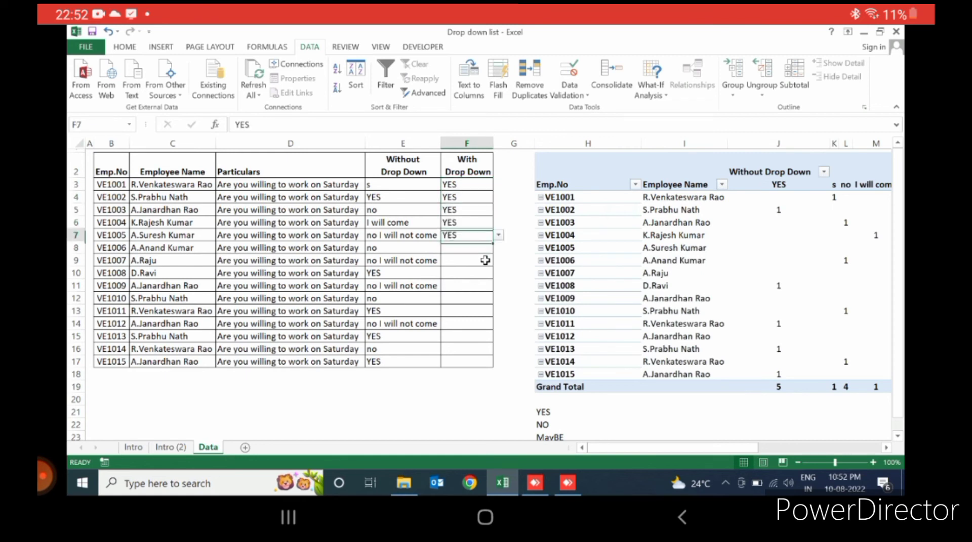
{"action": "key", "text": "alt+Down"}
{"action": "key", "text": "Down"}
{"action": "key", "text": "Down"}
{"action": "key", "text": "Return"}
{"action": "key", "text": "Up"}
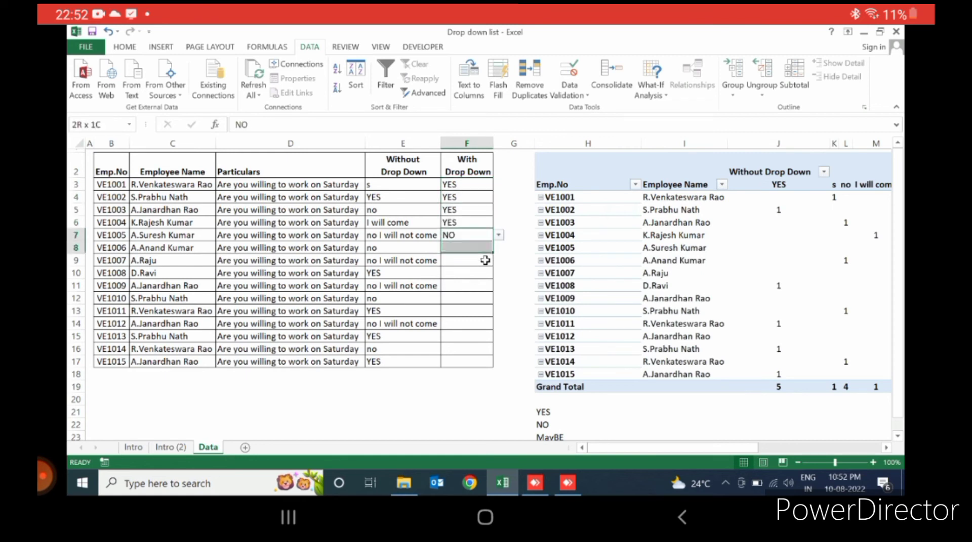
{"action": "key", "text": "shift+Down"}
{"action": "key", "text": "shift+Down"}
{"action": "key", "text": "shift+Down"}
{"action": "key", "text": "shift+Down"}
{"action": "key", "text": "shift+Down"}
{"action": "key", "text": "shift+Down"}
{"action": "key", "text": "ctrl+d"}
Step: Choose MayBE from the drop-down list in F13 and fill it down to F17
{"action": "key", "text": "Down"}
{"action": "key", "text": "Down"}
{"action": "key", "text": "Down"}
{"action": "key", "text": "Down"}
{"action": "key", "text": "Down"}
{"action": "key", "text": "Down"}
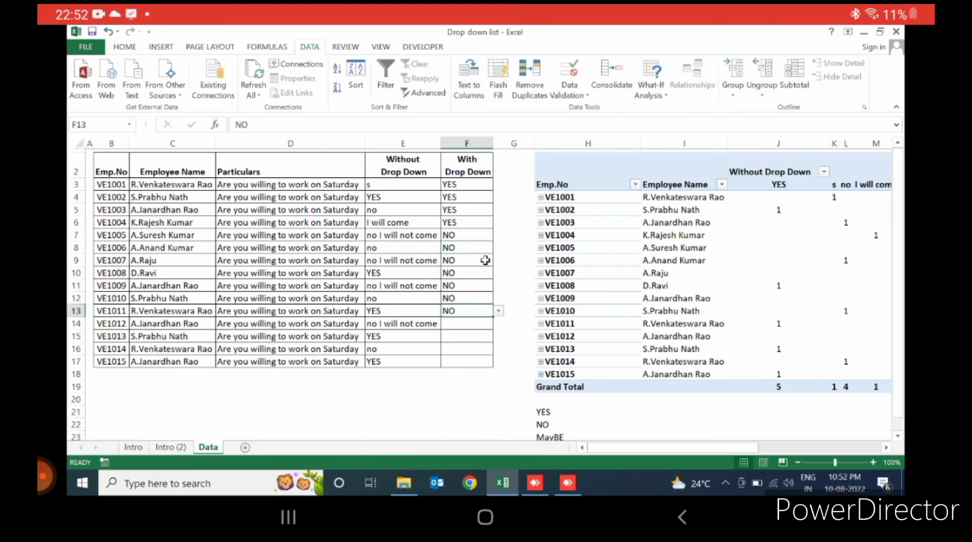
{"action": "key", "text": "alt+Down"}
{"action": "key", "text": "Down"}
{"action": "key", "text": "Return"}
{"action": "key", "text": "shift+Down"}
{"action": "key", "text": "shift+Down"}
{"action": "key", "text": "shift+Down"}
{"action": "key", "text": "shift+Down"}
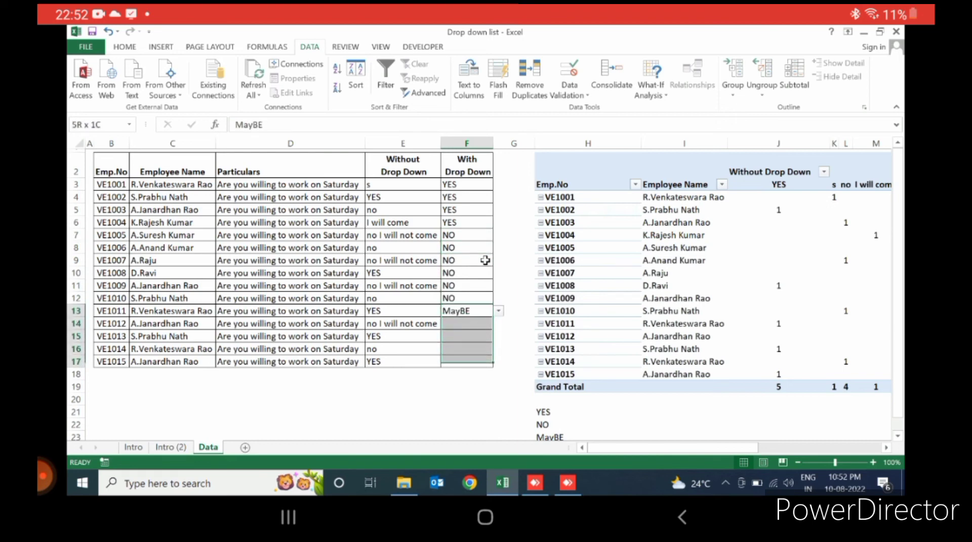
{"action": "key", "text": "ctrl+d"}
Step: Refresh the With Drop Down pivot table to pick up the new answers in column F
{"action": "key", "text": "Right"}
{"action": "key", "text": "Right"}
{"action": "key", "text": "Right"}
{"action": "key", "text": "Right"}
{"action": "key", "text": "Right"}
{"action": "key", "text": "Right"}
{"action": "key", "text": "Right"}
{"action": "key", "text": "Right"}
{"action": "key", "text": "Right"}
{"action": "key", "text": "Right"}
{"action": "key", "text": "Right"}
{"action": "key", "text": "Right"}
{"action": "key", "text": "Right"}
{"action": "key", "text": "Right"}
{"action": "key", "text": "Right"}
{"action": "key", "text": "Right"}
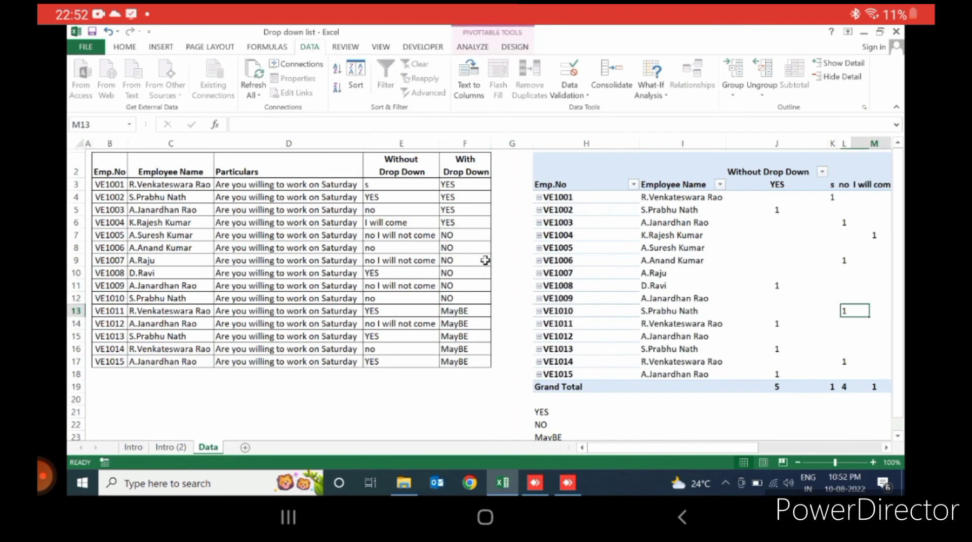
{"action": "key", "text": "Left"}
{"action": "key", "text": "Up"}
{"action": "key", "text": "Up"}
{"action": "key", "text": "Up"}
{"action": "key", "text": "Up"}
{"action": "key", "text": "Up"}
{"action": "key", "text": "Up"}
{"action": "key", "text": "Up"}
{"action": "key", "text": "shift+F10"}
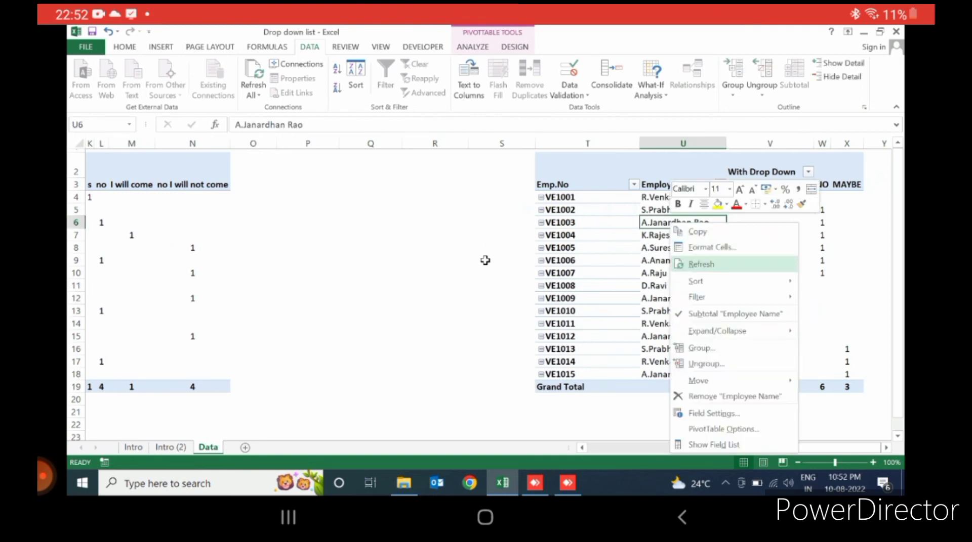
{"action": "key", "text": "Return"}
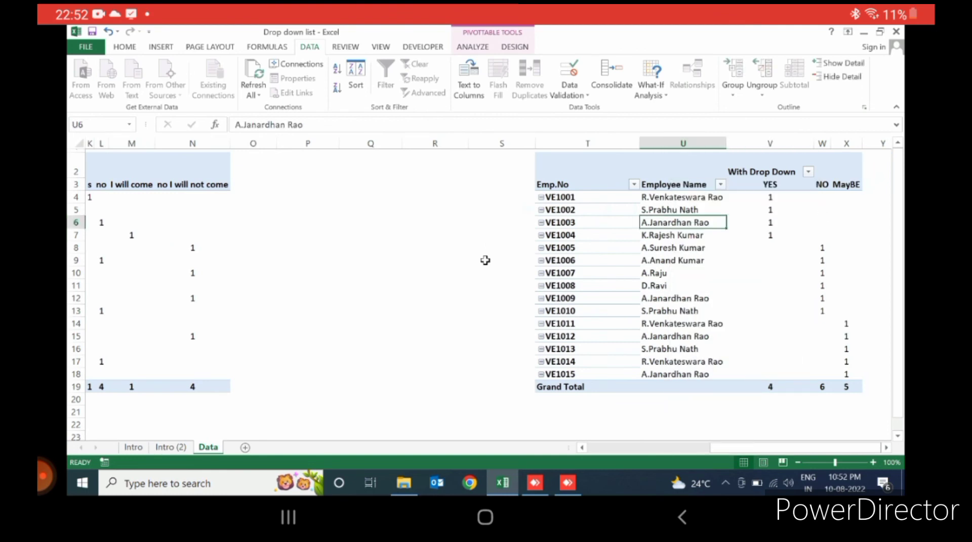
Step: Examine the YES, NO and MayBE grand totals of the With Drop Down pivot table, then return to column A
{"action": "key", "text": "Down"}
{"action": "key", "text": "Down"}
{"action": "key", "text": "Down"}
{"action": "key", "text": "Down"}
{"action": "key", "text": "Down"}
{"action": "key", "text": "Down"}
{"action": "key", "text": "Down"}
{"action": "key", "text": "Down"}
{"action": "key", "text": "Down"}
{"action": "key", "text": "Down"}
{"action": "key", "text": "Down"}
{"action": "key", "text": "Down"}
{"action": "key", "text": "Down"}
{"action": "key", "text": "Down"}
{"action": "key", "text": "Right"}
{"action": "key", "text": "Right"}
{"action": "key", "text": "Right"}
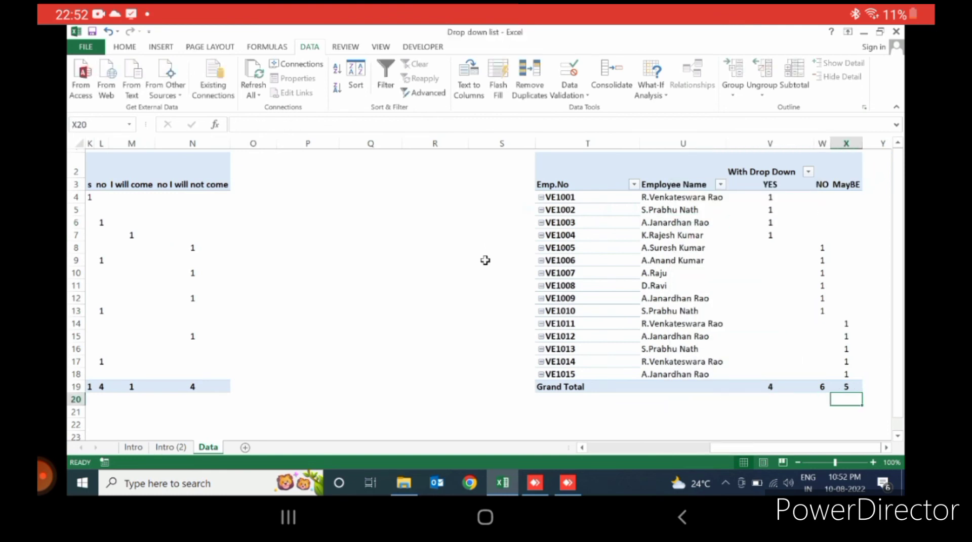
{"action": "scroll", "coordinate": [485, 260], "scroll_direction": "right", "scroll_amount": 1}
{"action": "key", "text": "Left"}
{"action": "key", "text": "Left"}
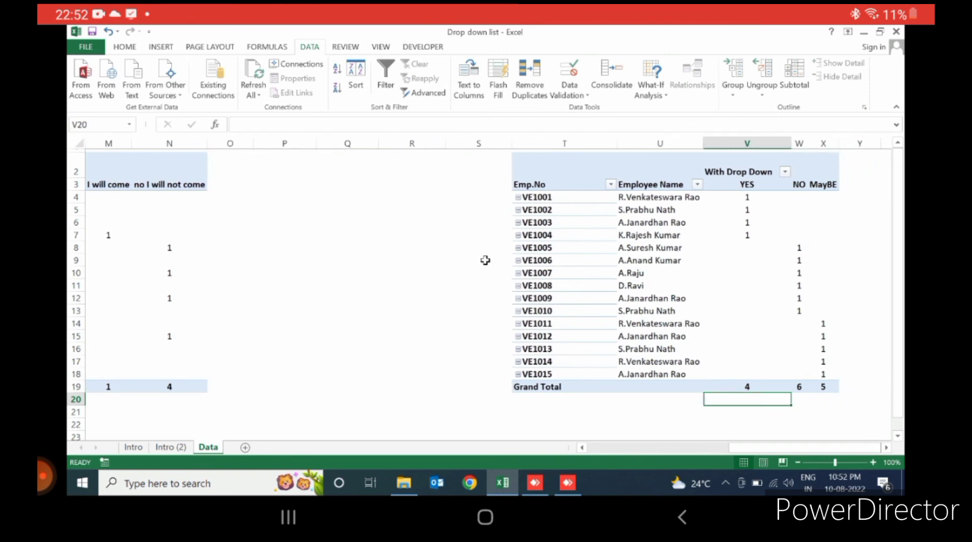
{"action": "key", "text": "Right"}
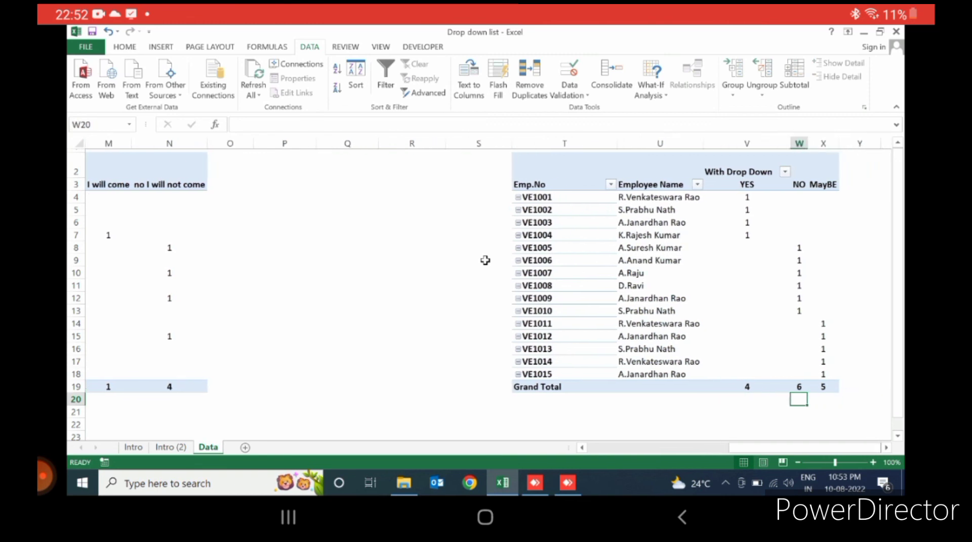
{"action": "key", "text": "Right"}
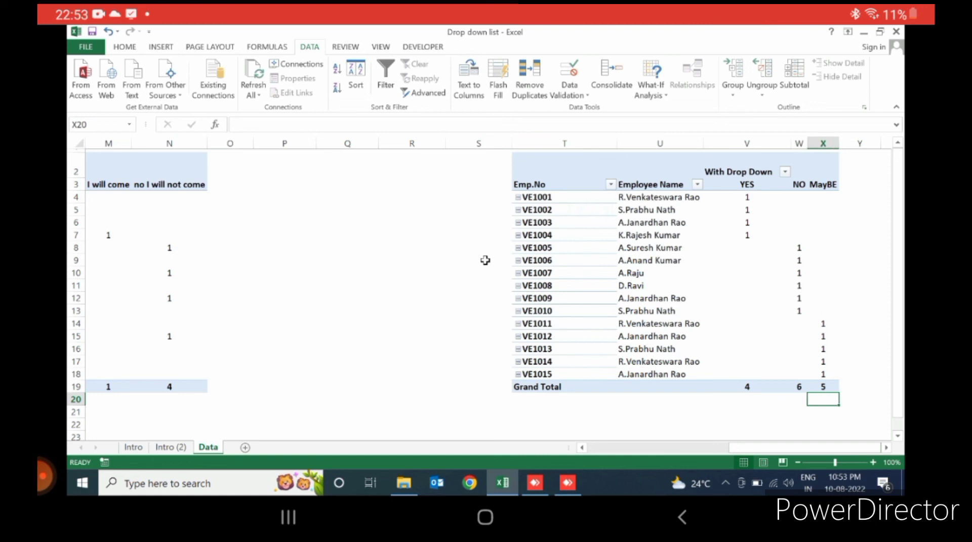
{"action": "key", "text": "Left"}
{"action": "key", "text": "Left"}
{"action": "key", "text": "Left"}
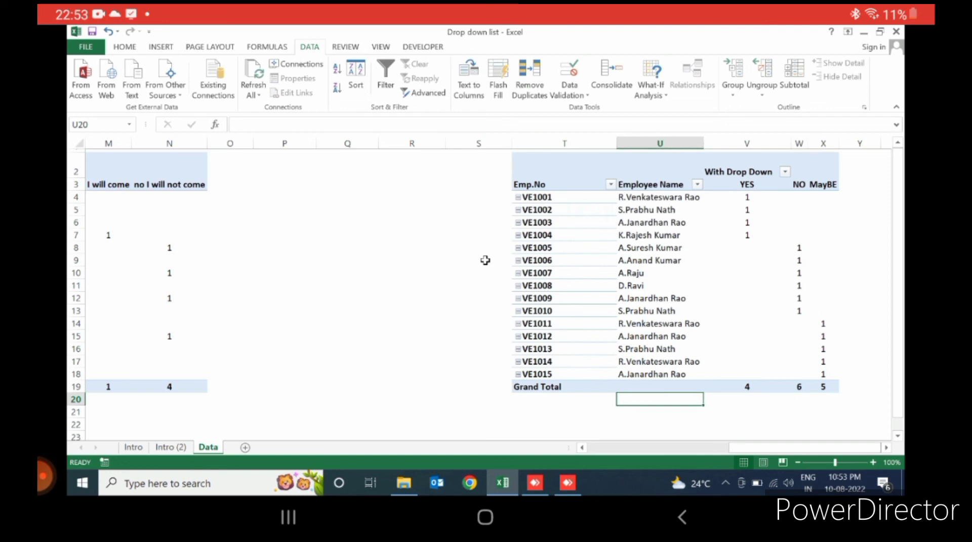
{"action": "key", "text": "Left"}
{"action": "key", "text": "Home"}
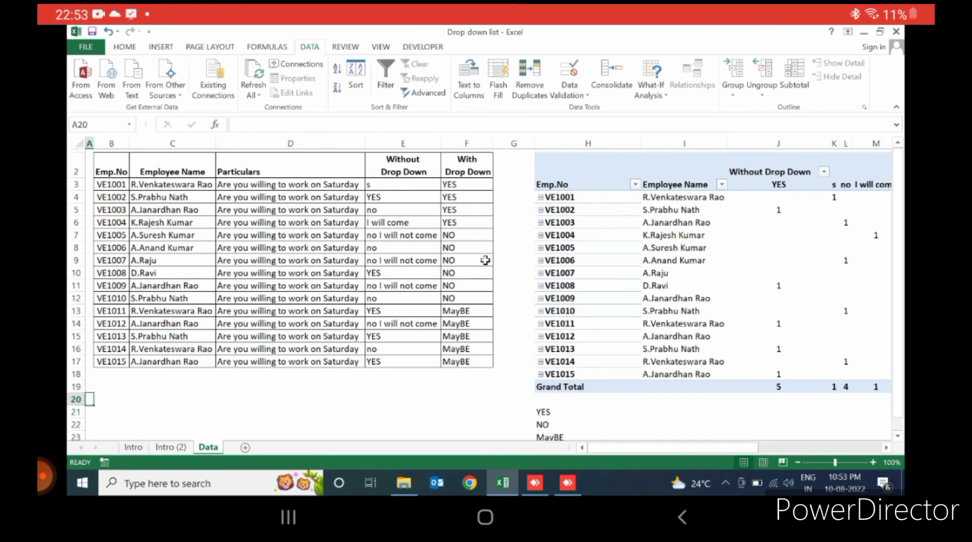